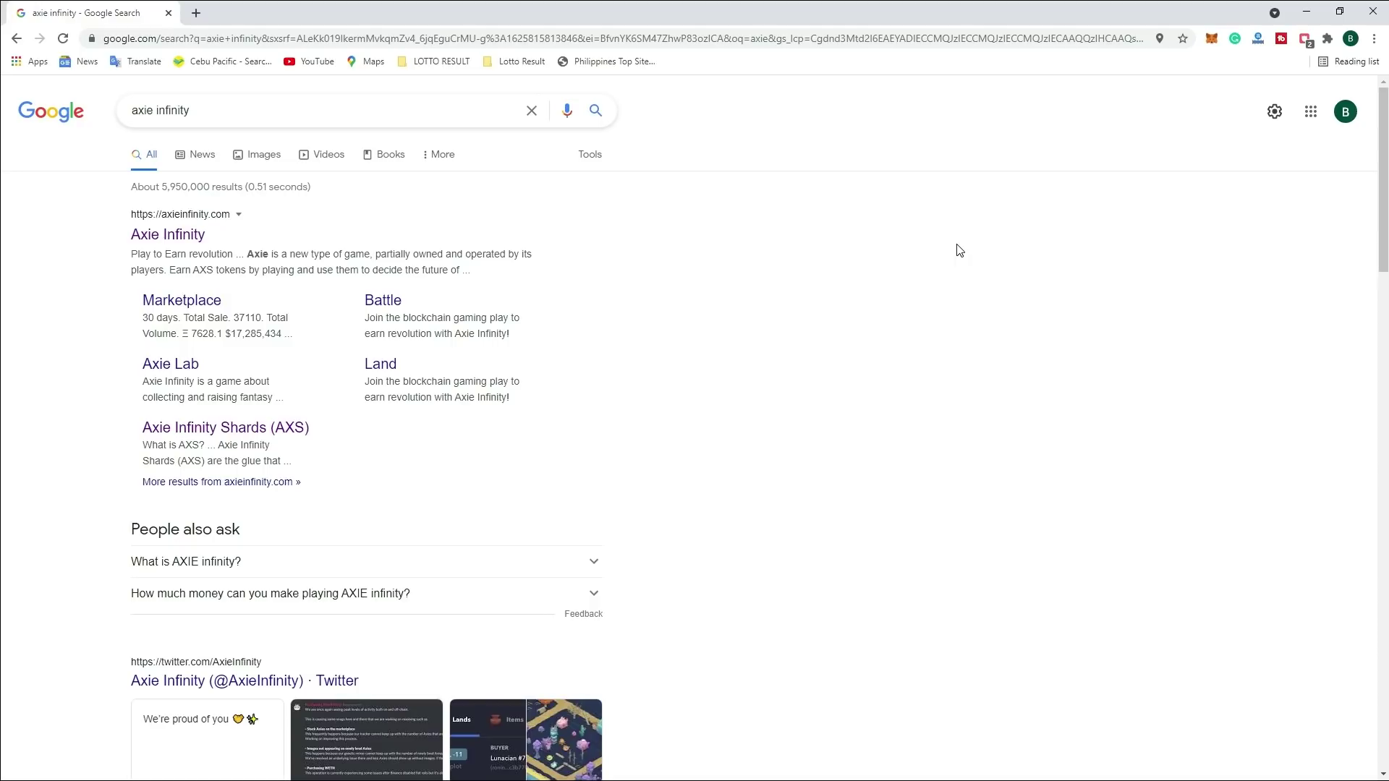
- Start the Mavis Hub for Windows zip download from axieinfinity.com and show its download options
click(156, 236)
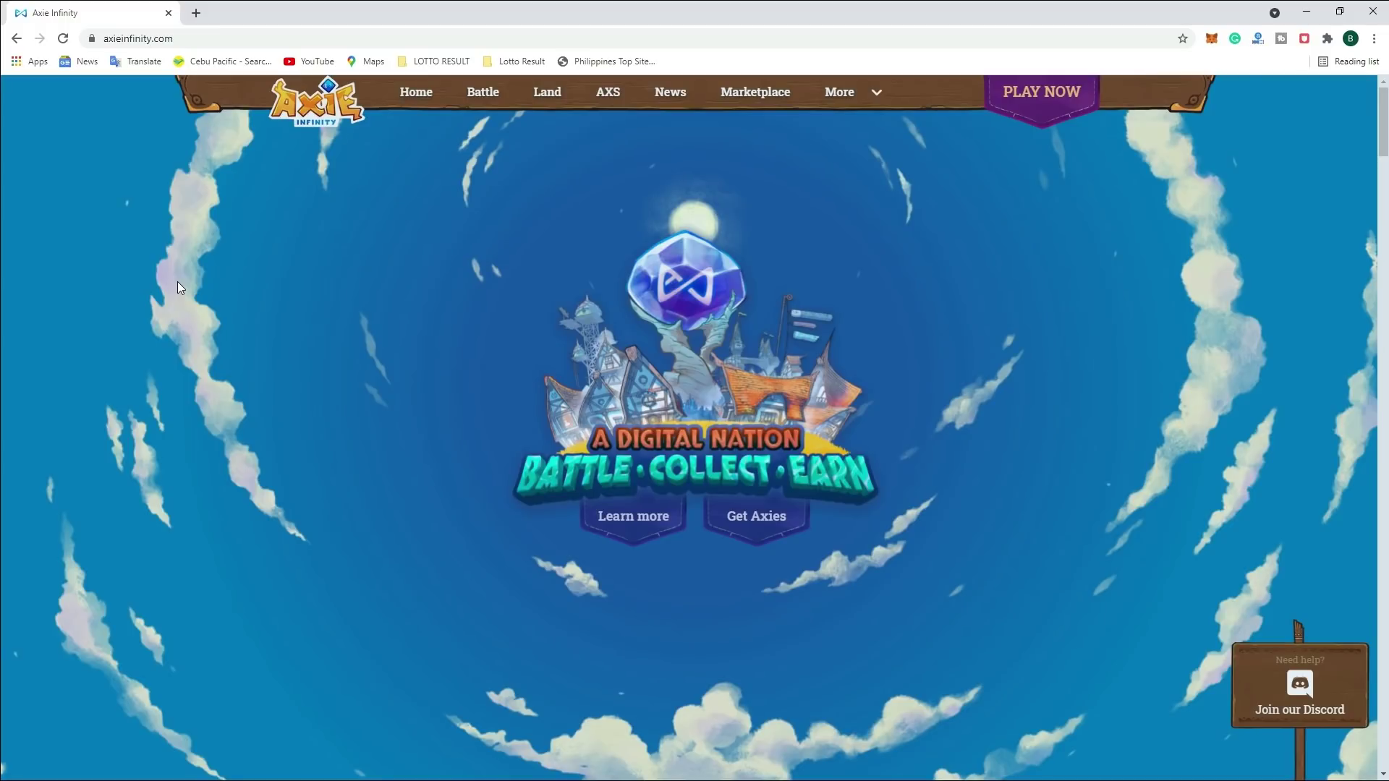
key(alt+Left)
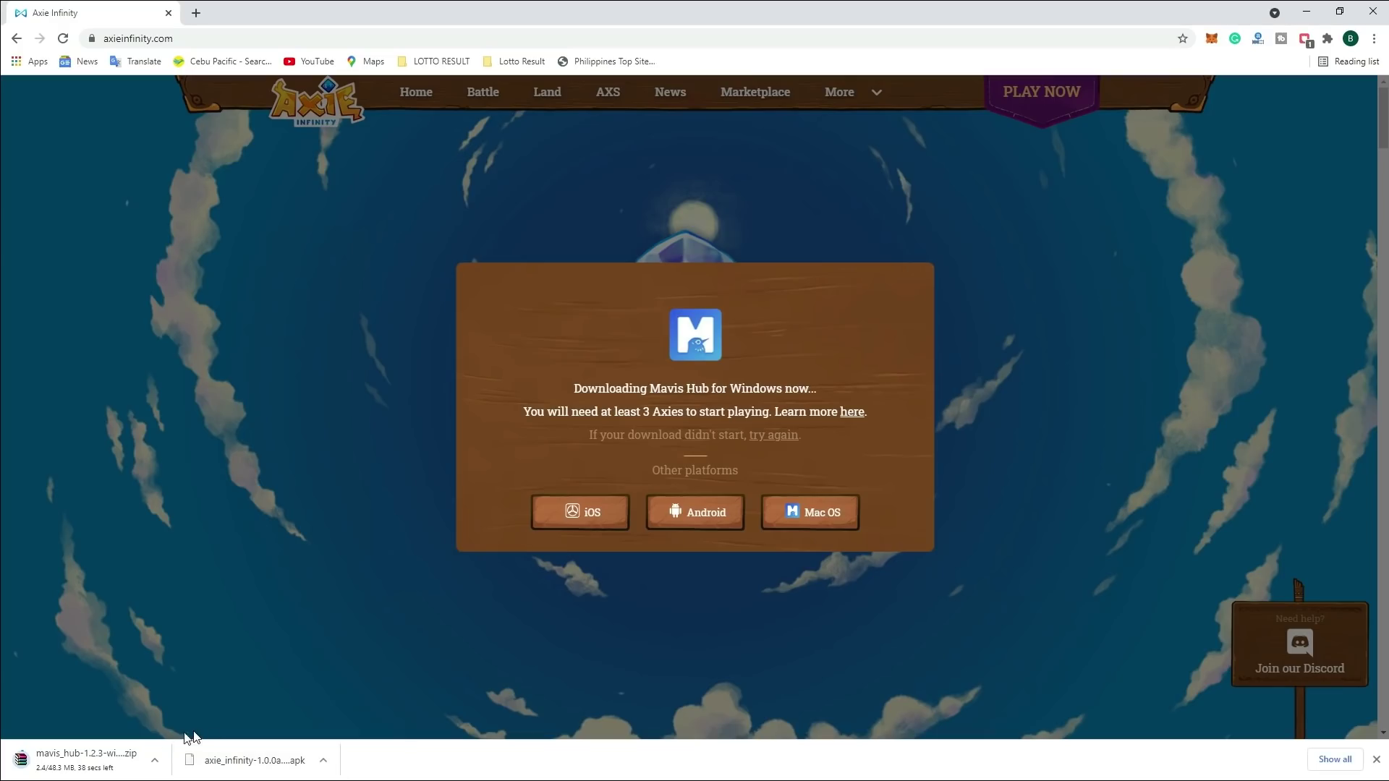
click(154, 760)
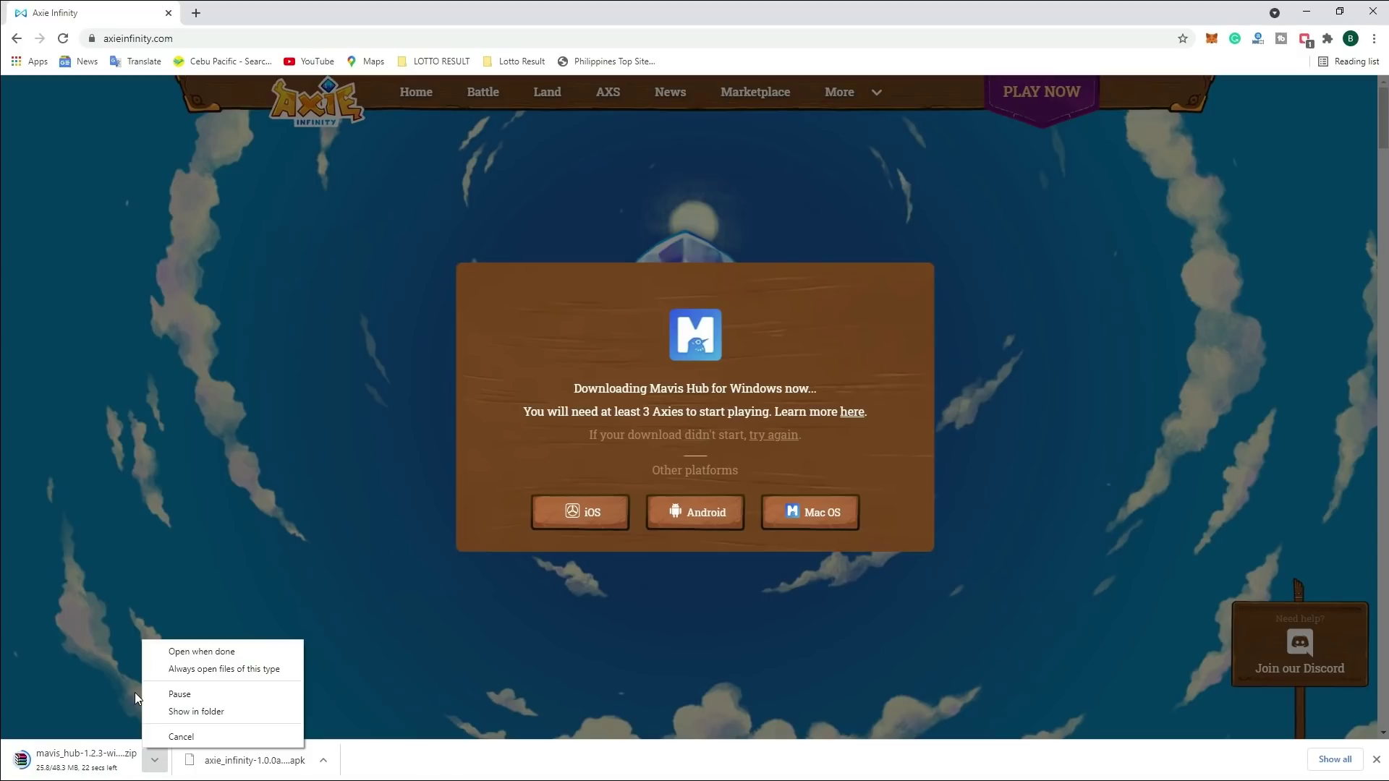
- Set the Mavis Hub zip download to open automatically when finished
click(91, 706)
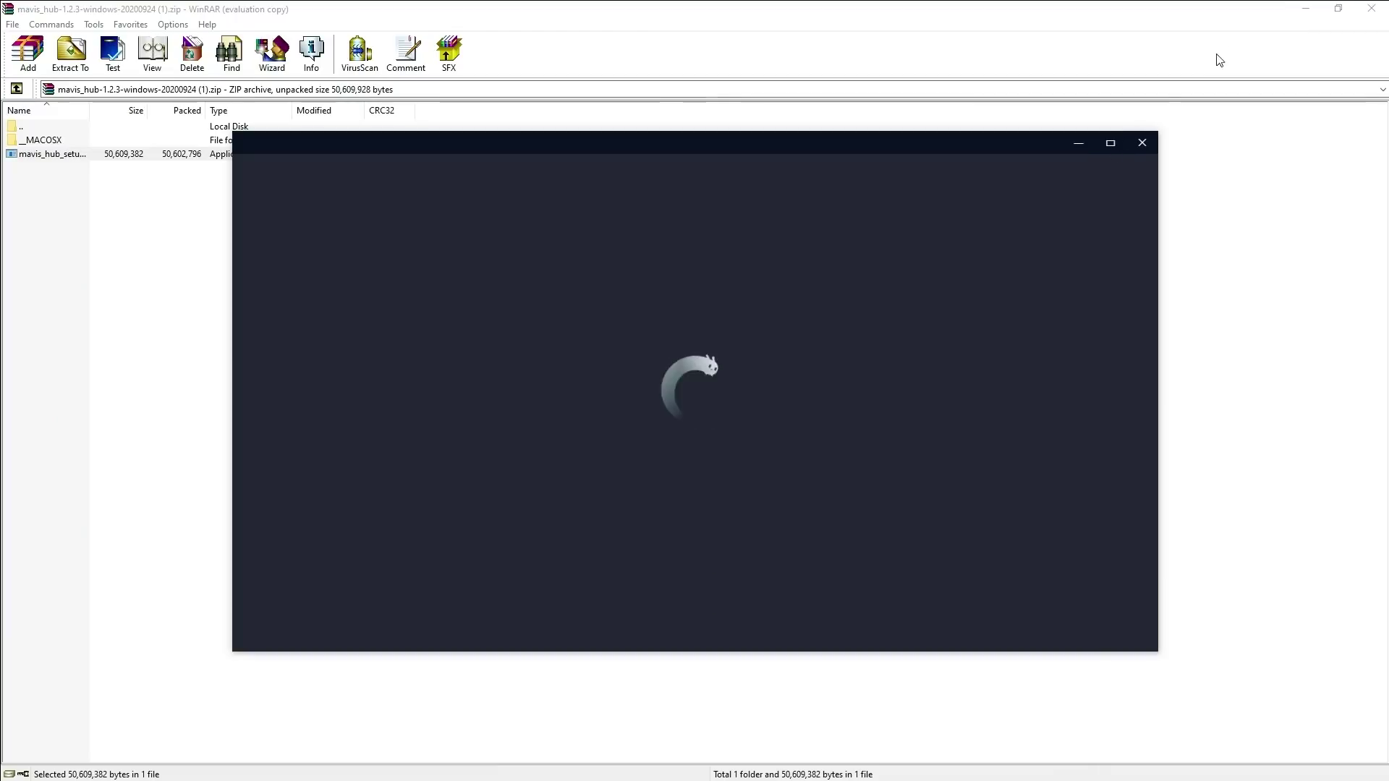
- Minimize the WinRAR archive window to get back to the browser
click(1302, 9)
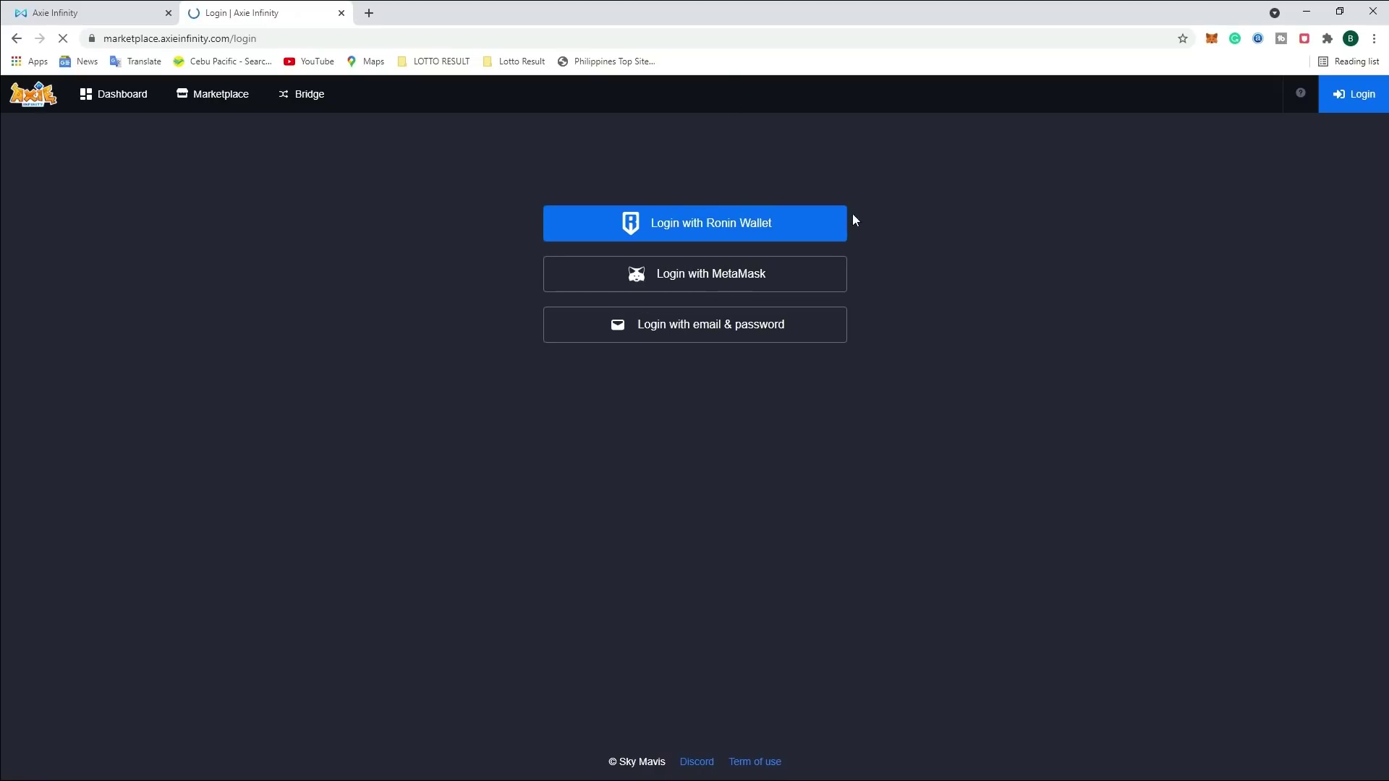
- Log in to the Marketplace with Ronin Wallet, unlocking it with the wallet password
click(709, 230)
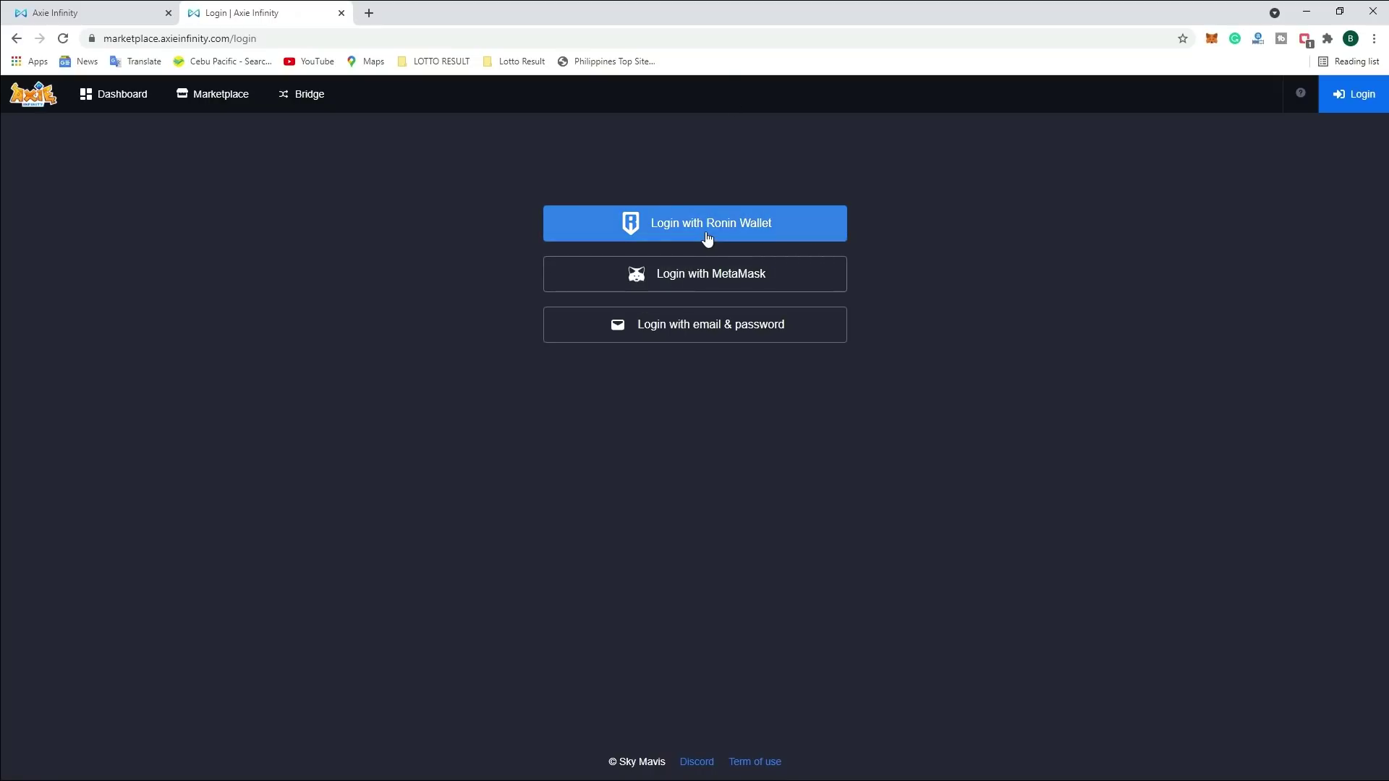
click(707, 238)
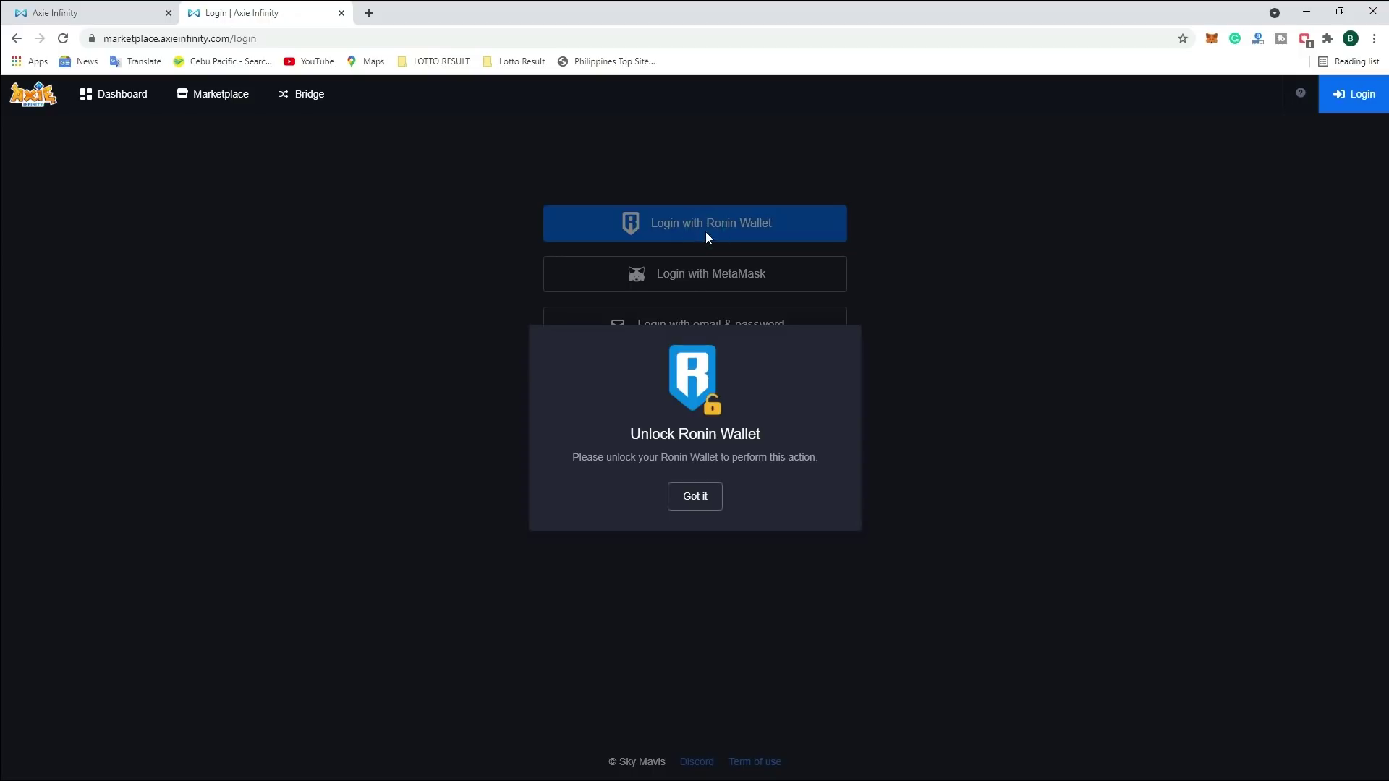
click(706, 503)
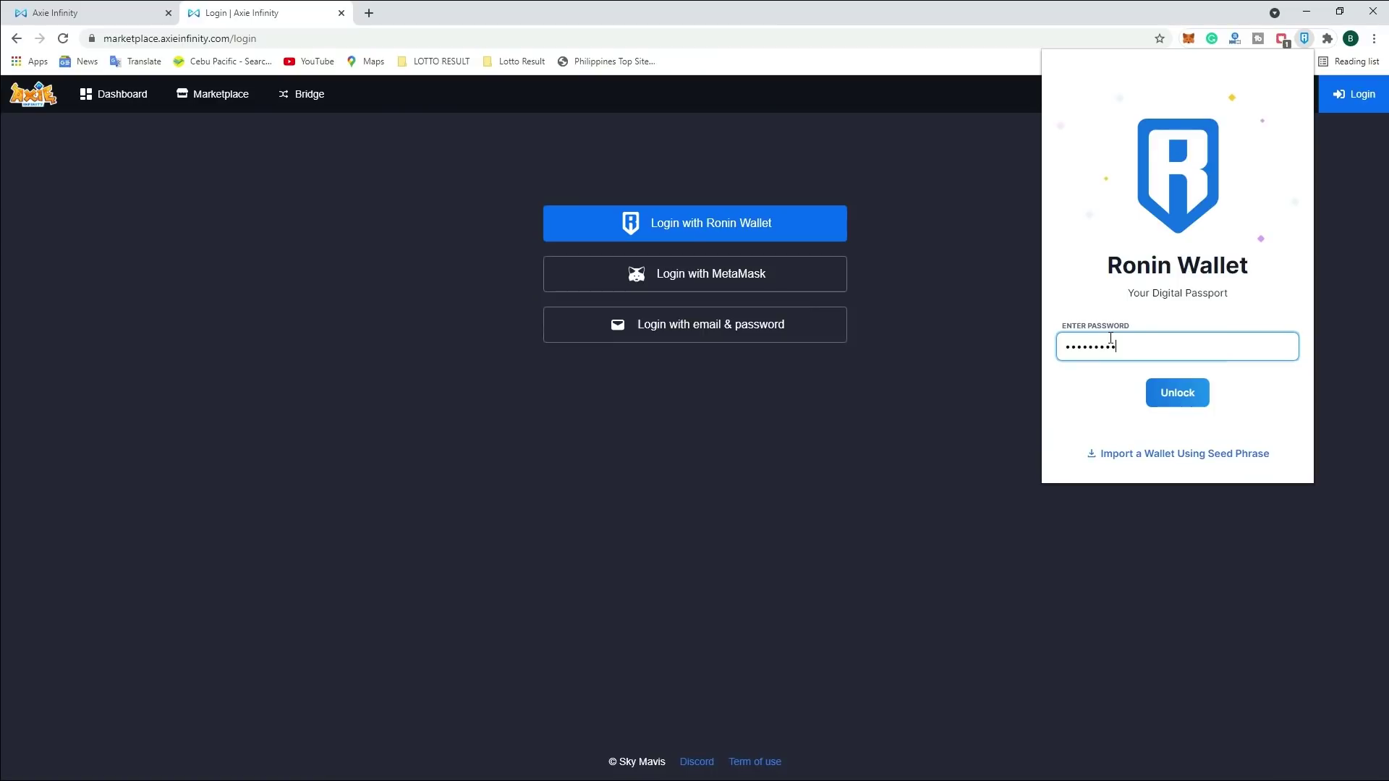
text(••)
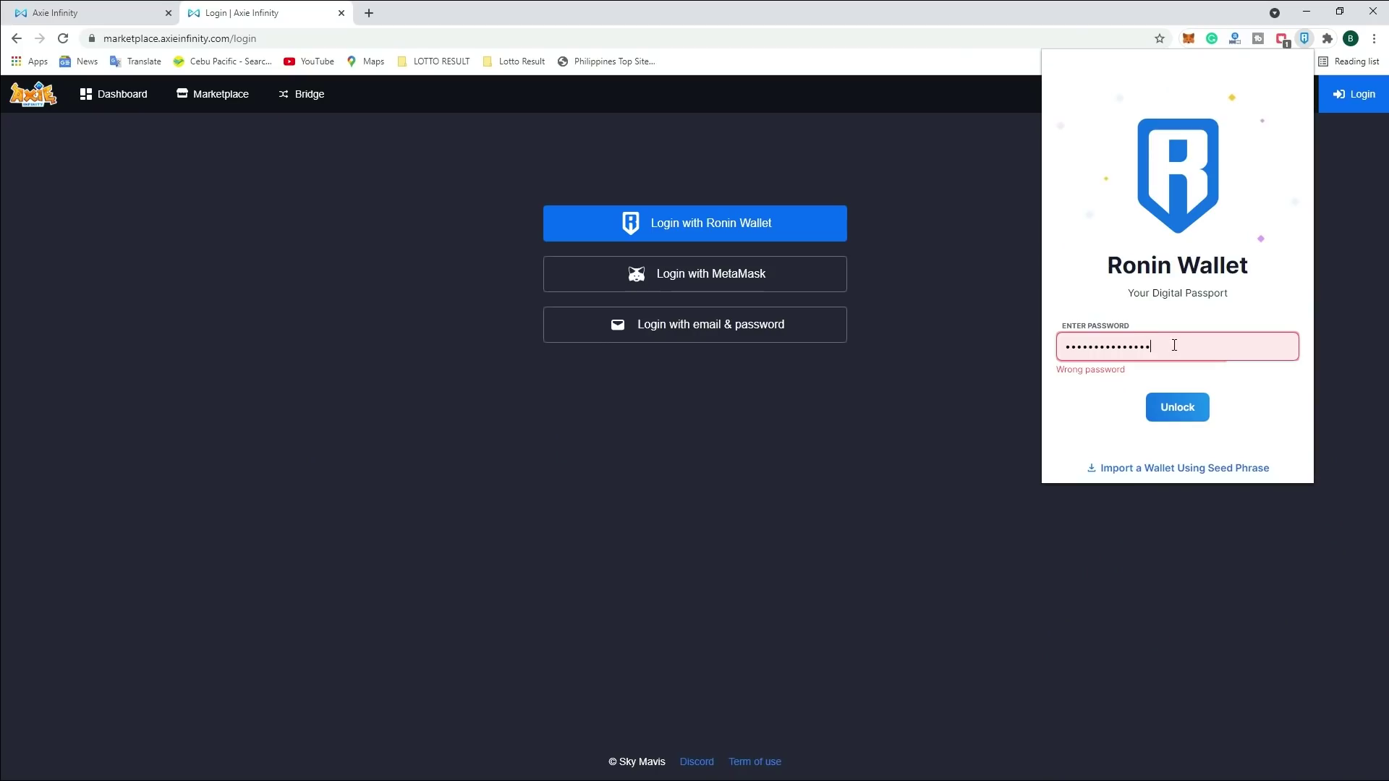
click(1178, 345)
key(Return)
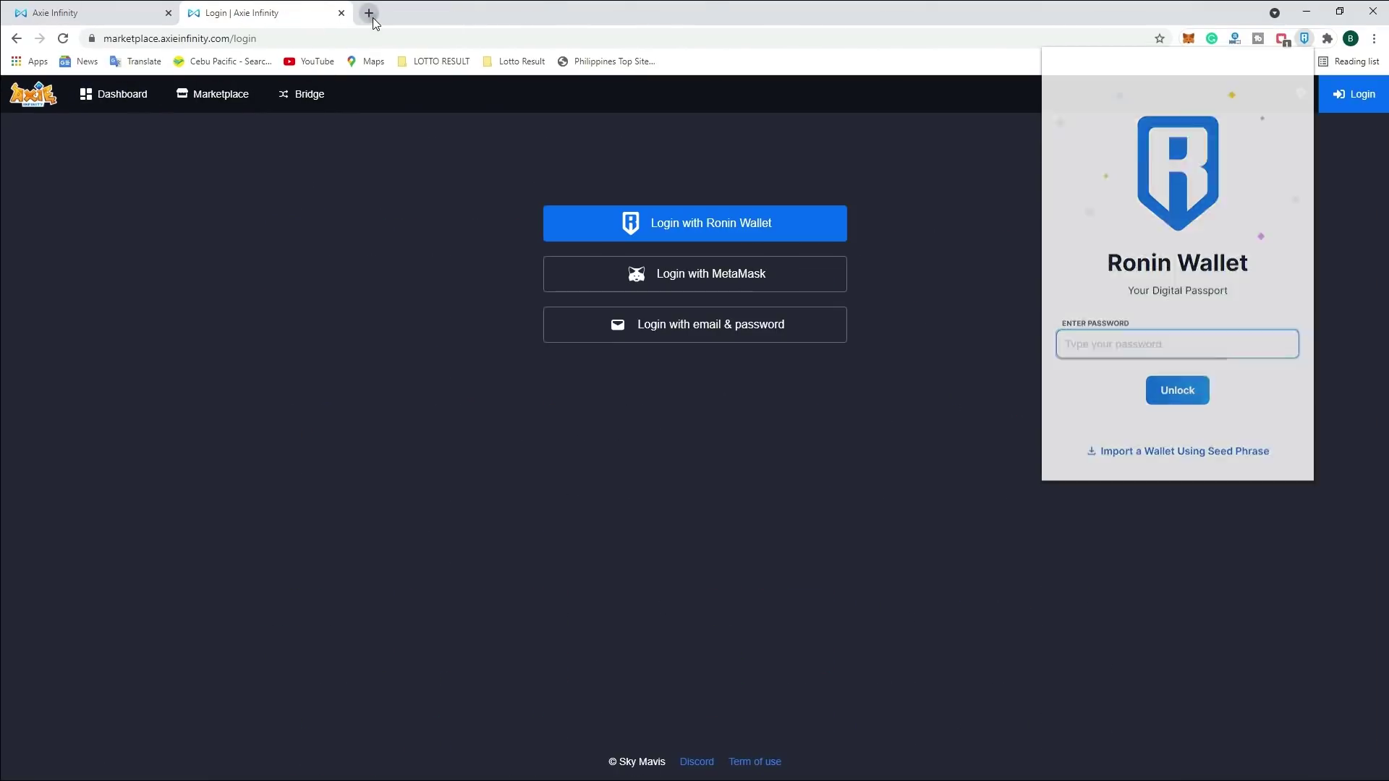
- Switch to the Mavis Hub window showing the Axie Infinity game page
click(372, 17)
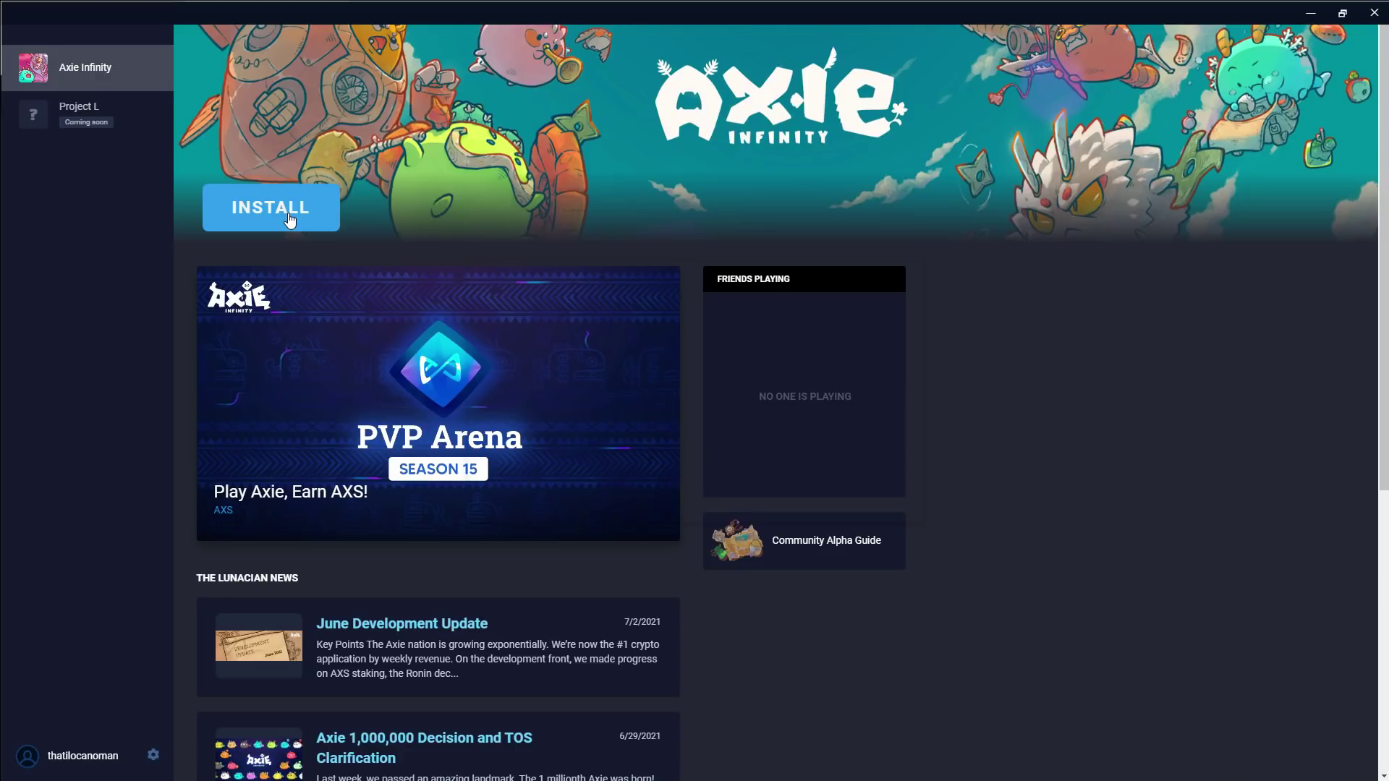
- Install the Axie Infinity game from its Mavis Hub page
click(290, 219)
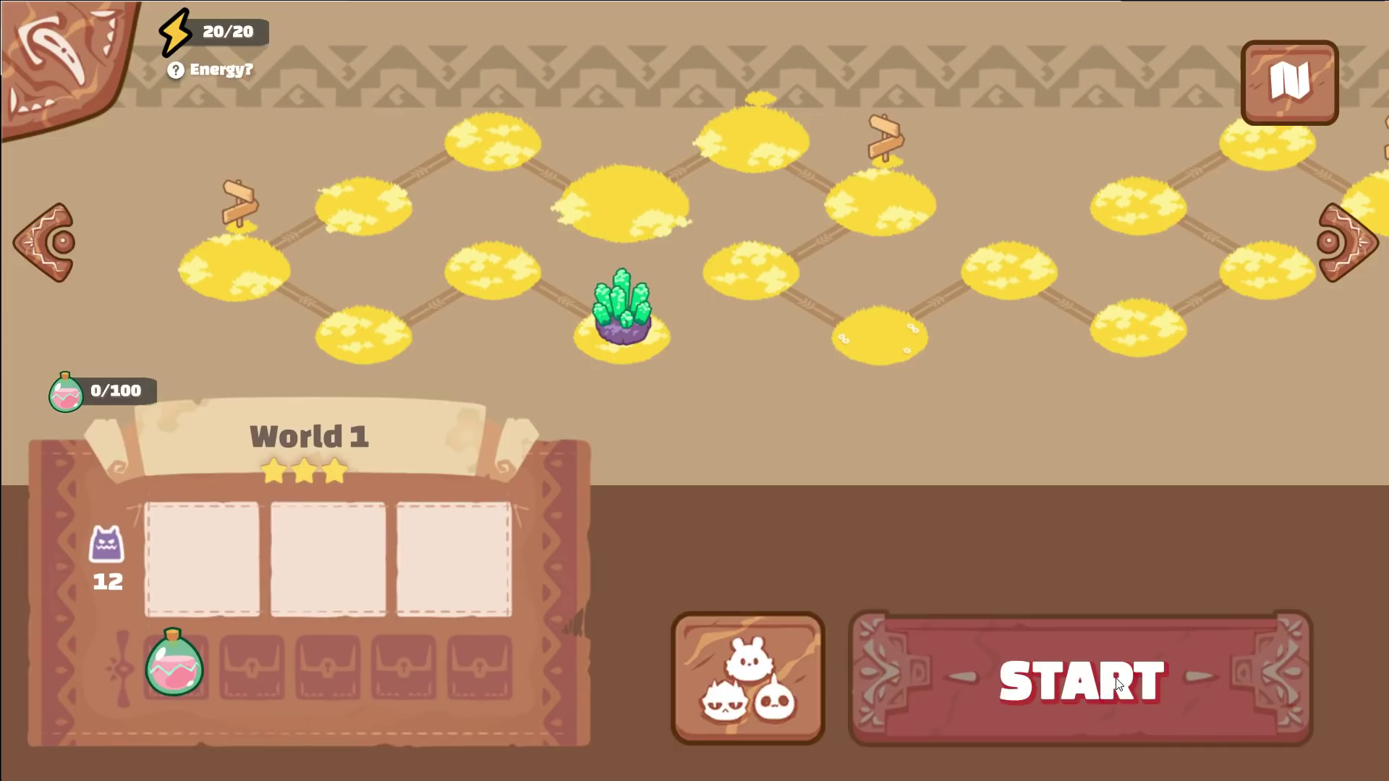
- Show the Energy explanation panel on the World 1 adventure map
click(176, 70)
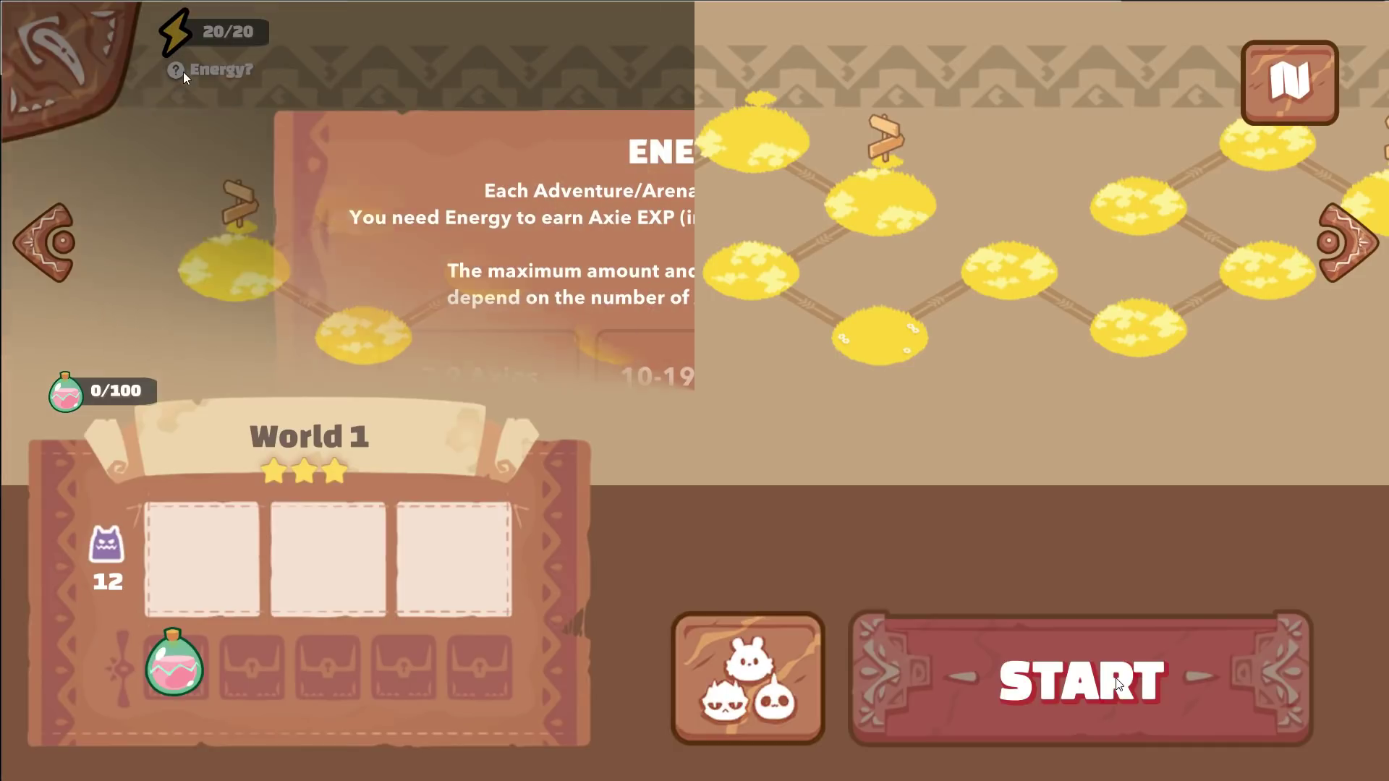
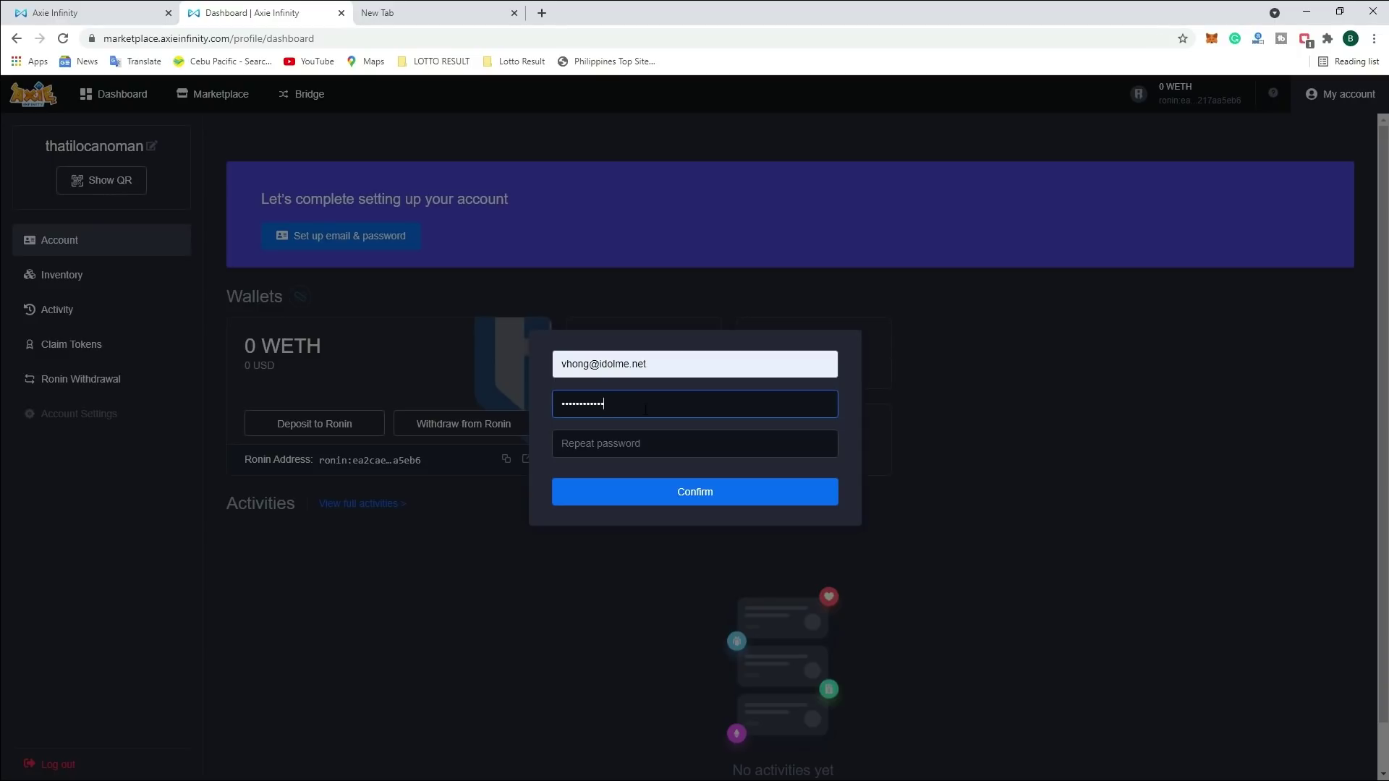
- Re-enter and repeat the new password, confirm, save the login in Chrome, and focus the Code field
key(BackSpace)
key(BackSpace)
key(BackSpace)
key(BackSpace)
key(BackSpace)
key(BackSpace)
key(BackSpace)
key(BackSpace)
click(650, 445)
text(aaaa)
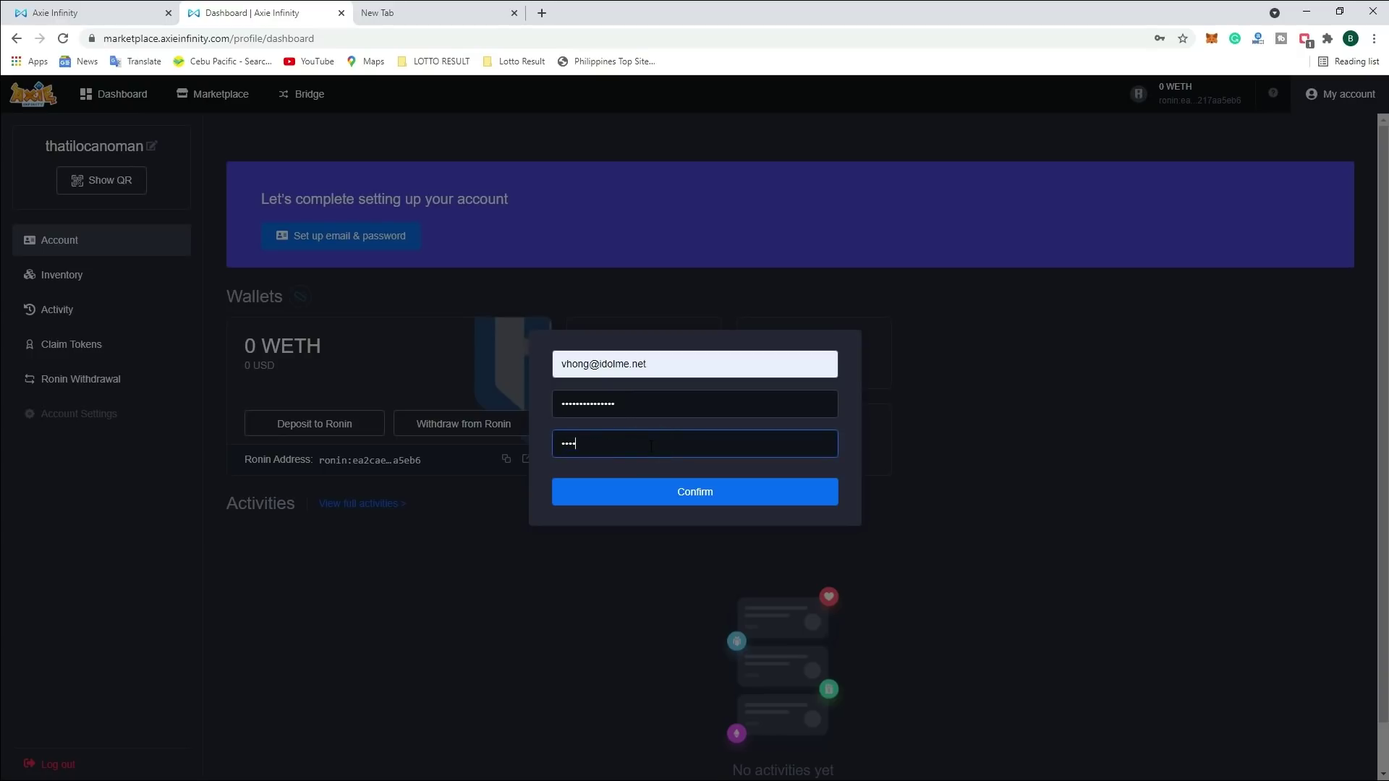
text(aaaaaaaaa)
click(679, 497)
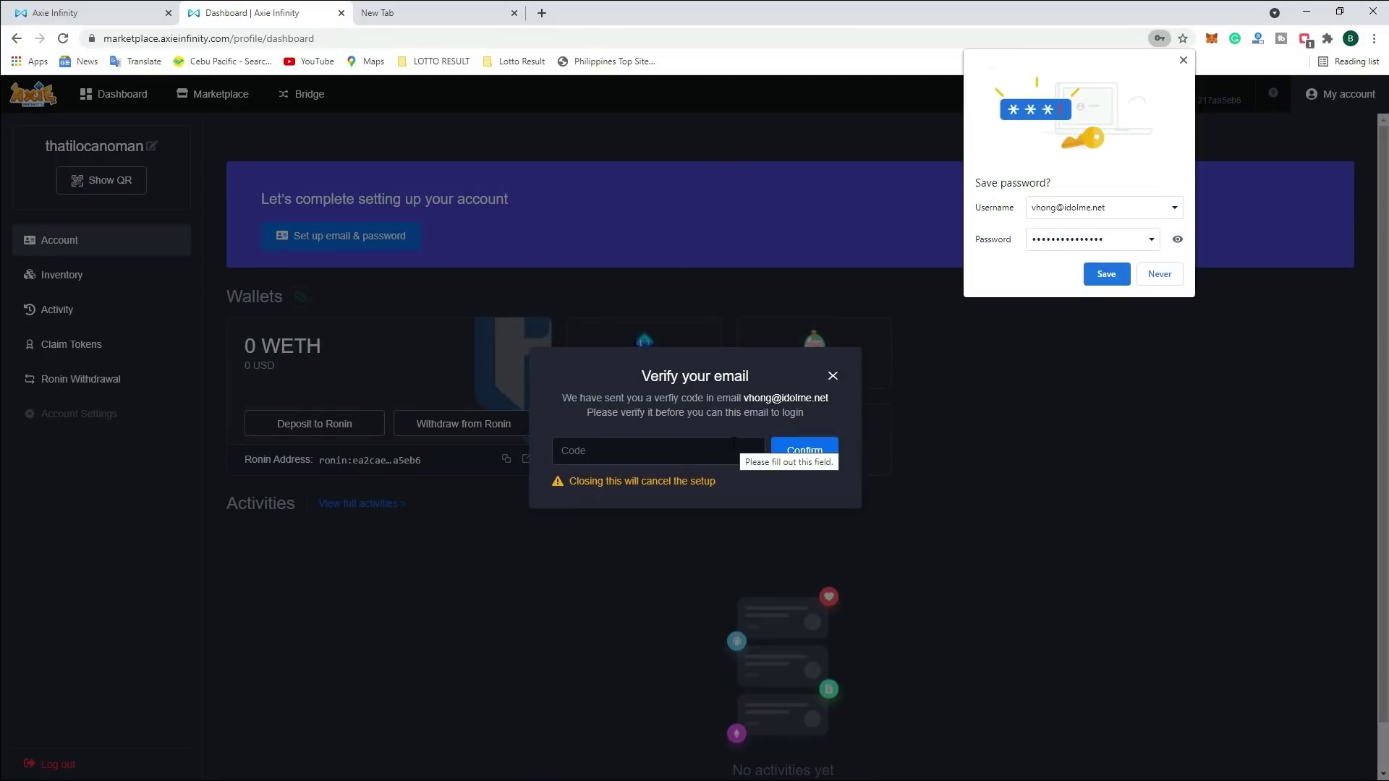
click(1117, 281)
click(702, 456)
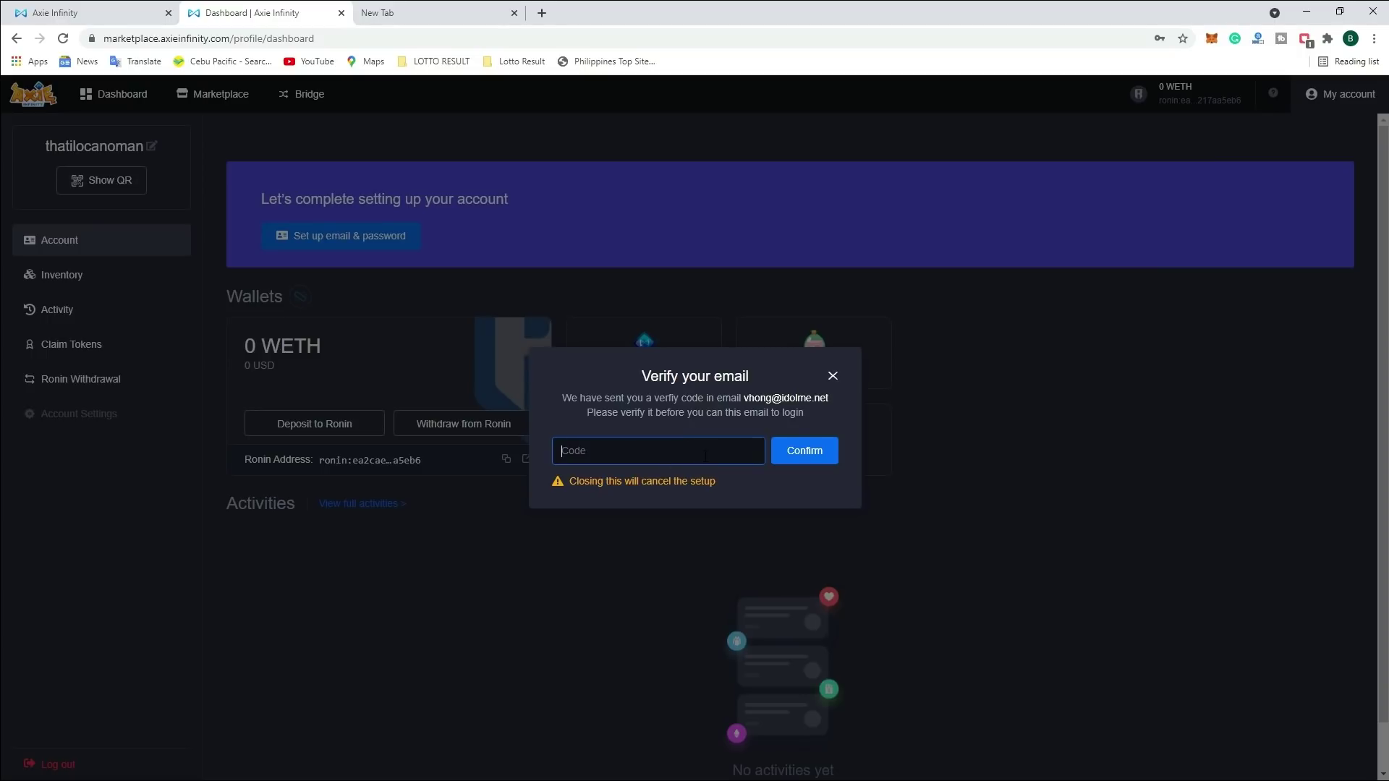
- In a new tab, open Gmail's '[Axie Infinity] Verify your email' message and scroll to the code
click(436, 20)
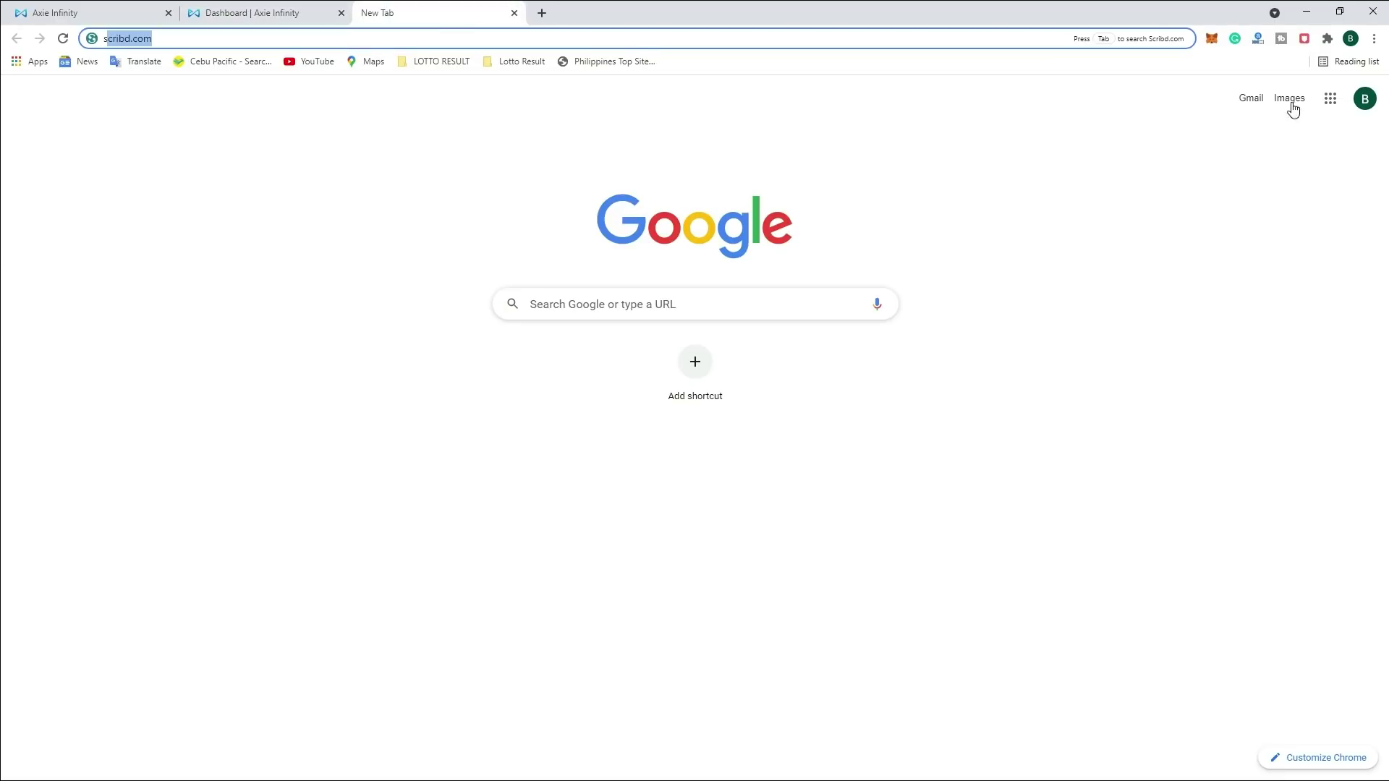
key(Return)
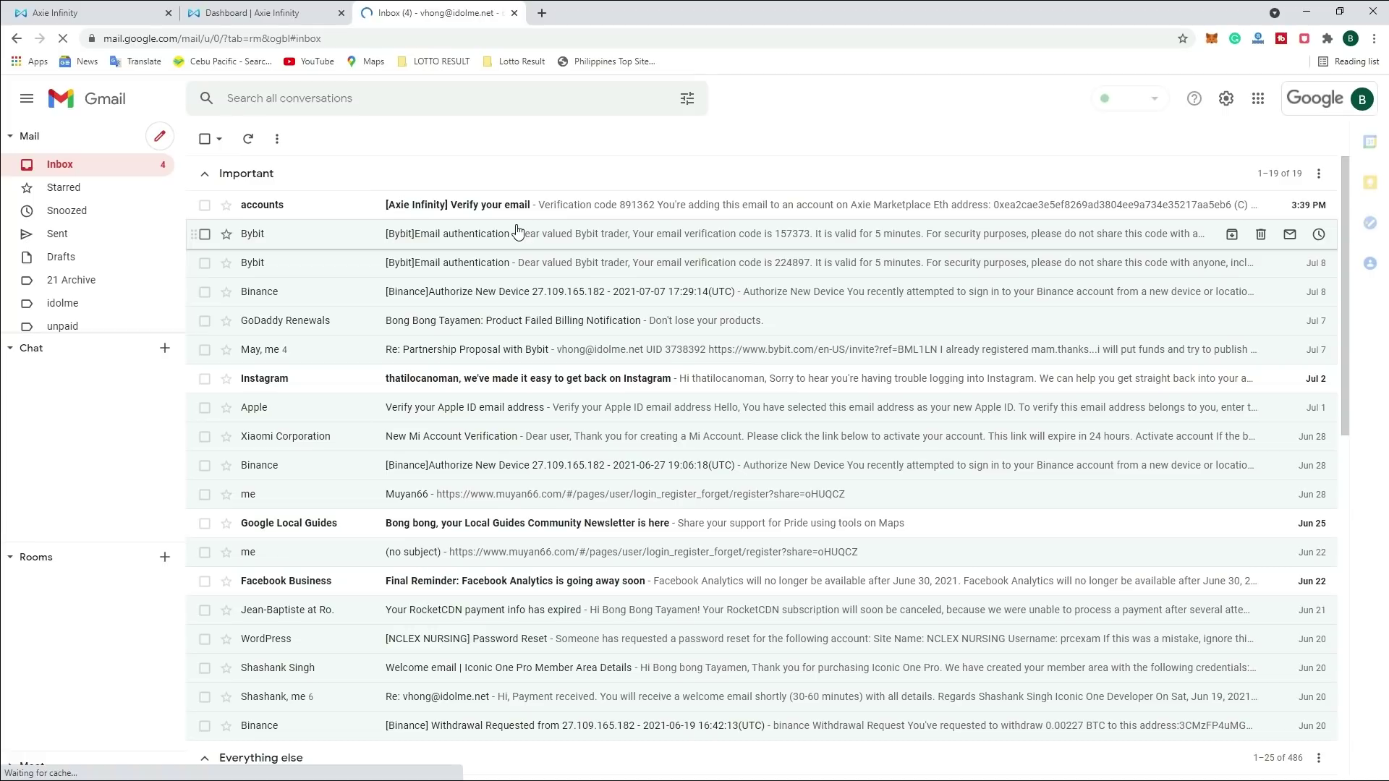
click(525, 206)
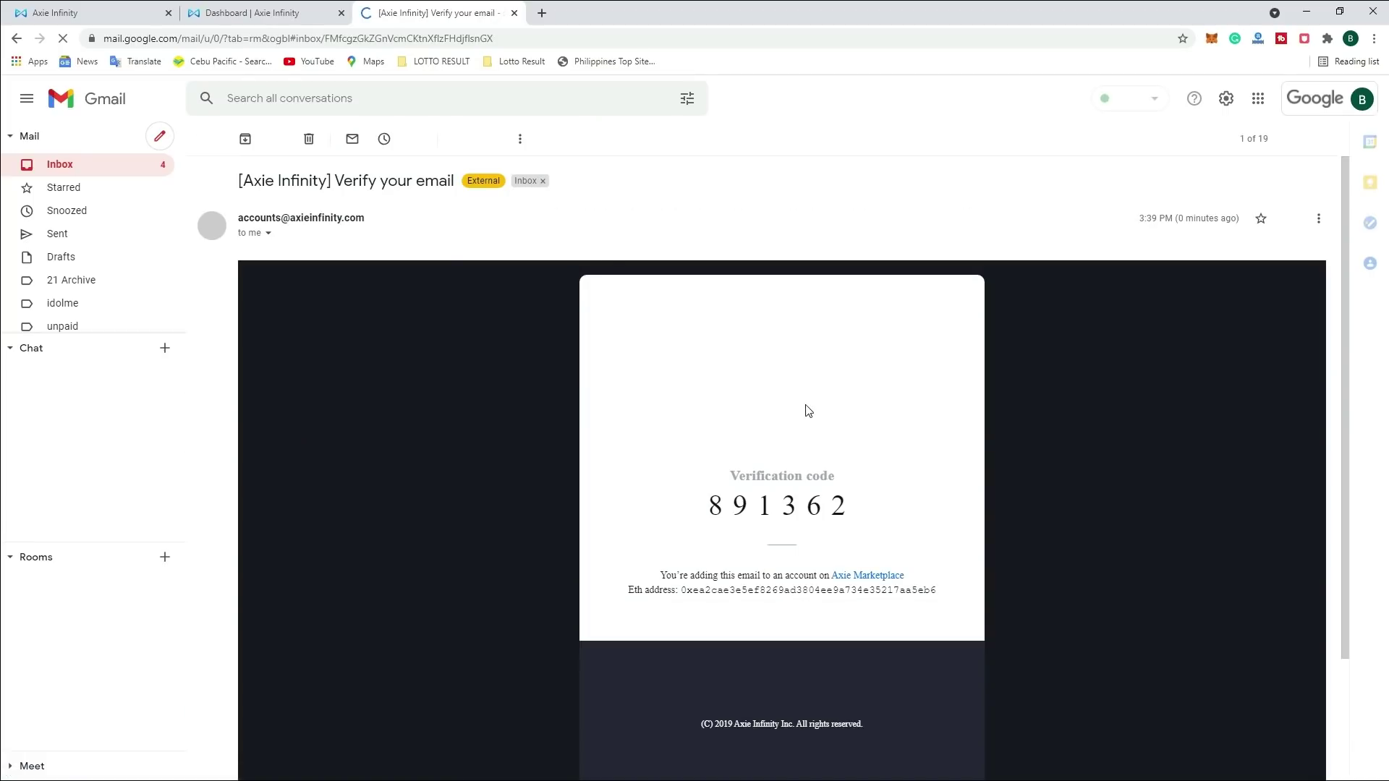
scroll(930, 479, down, 2)
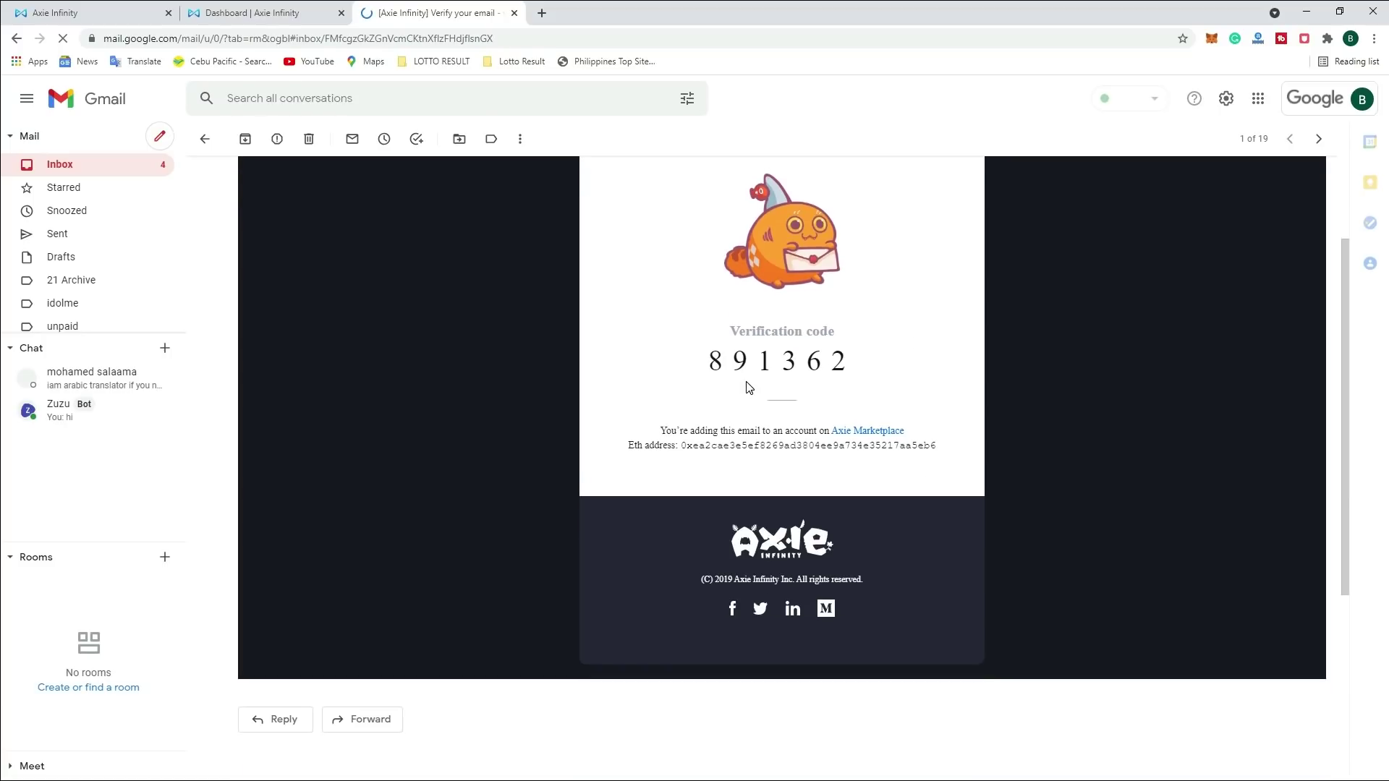
- Enter the six-digit code from the email on the Dashboard tab and confirm it
click(261, 15)
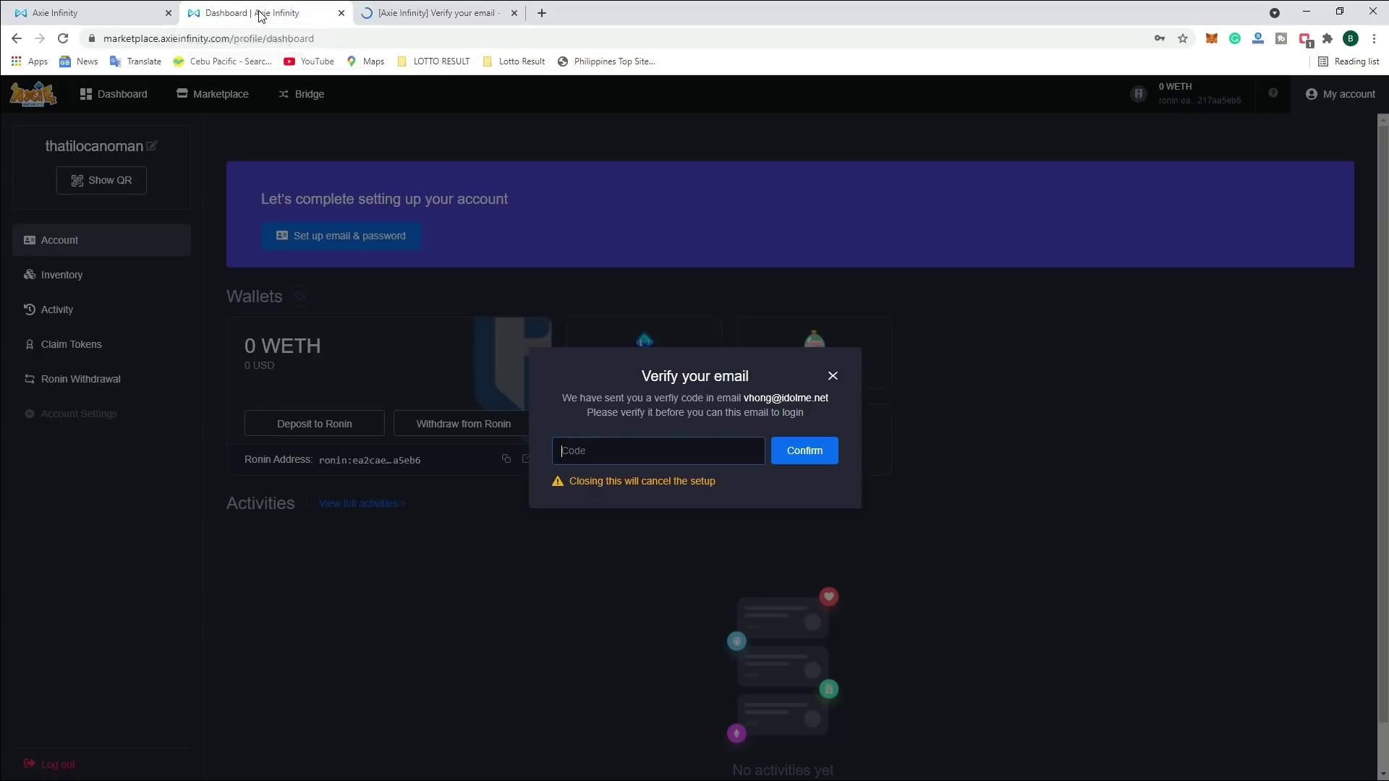
click(620, 452)
click(805, 451)
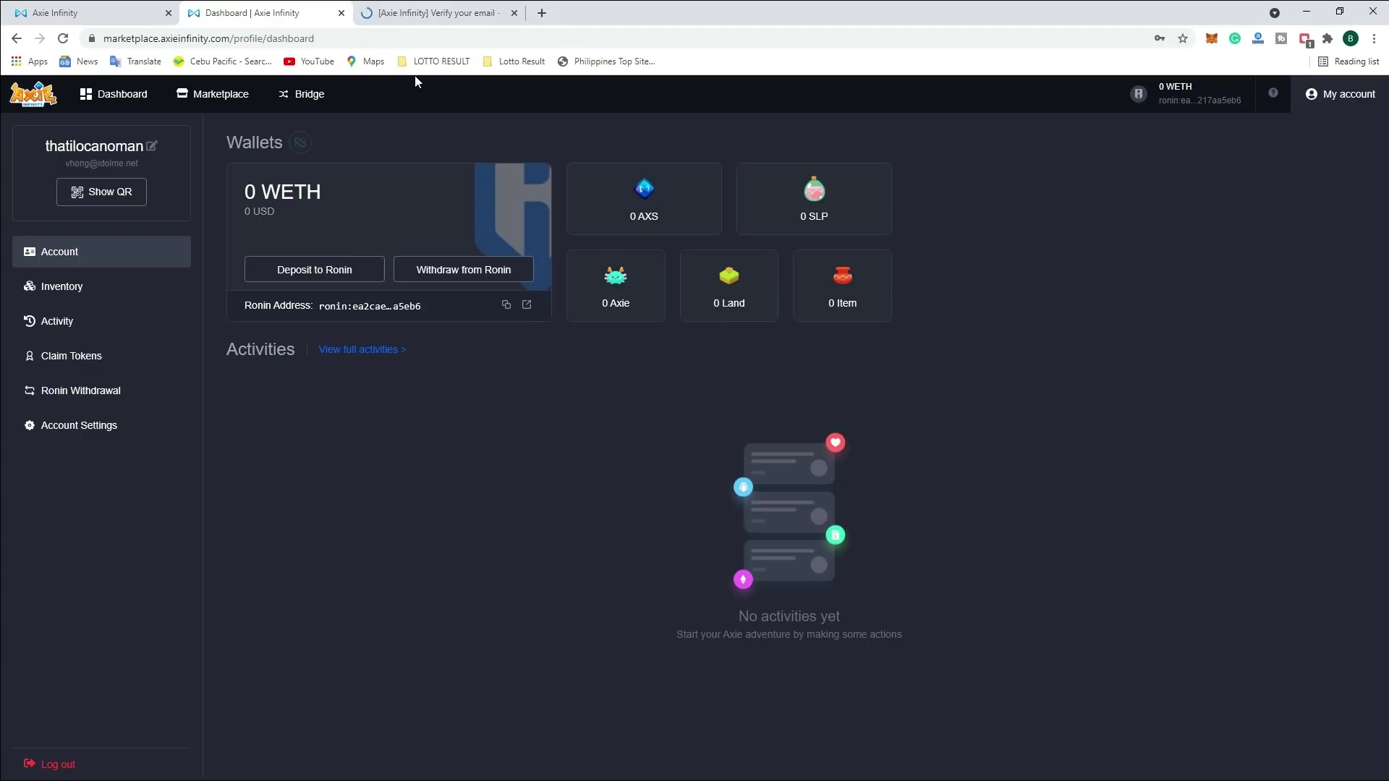
click(449, 17)
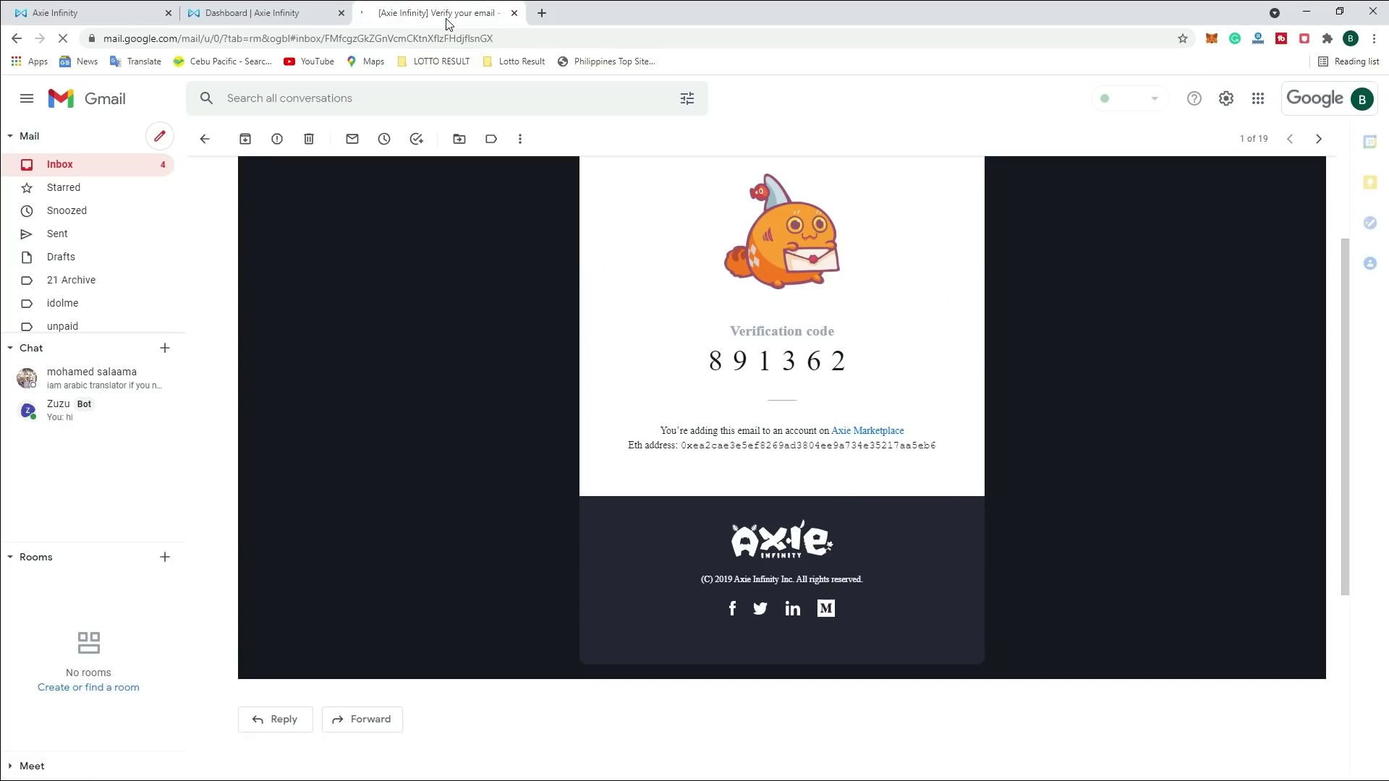
click(274, 14)
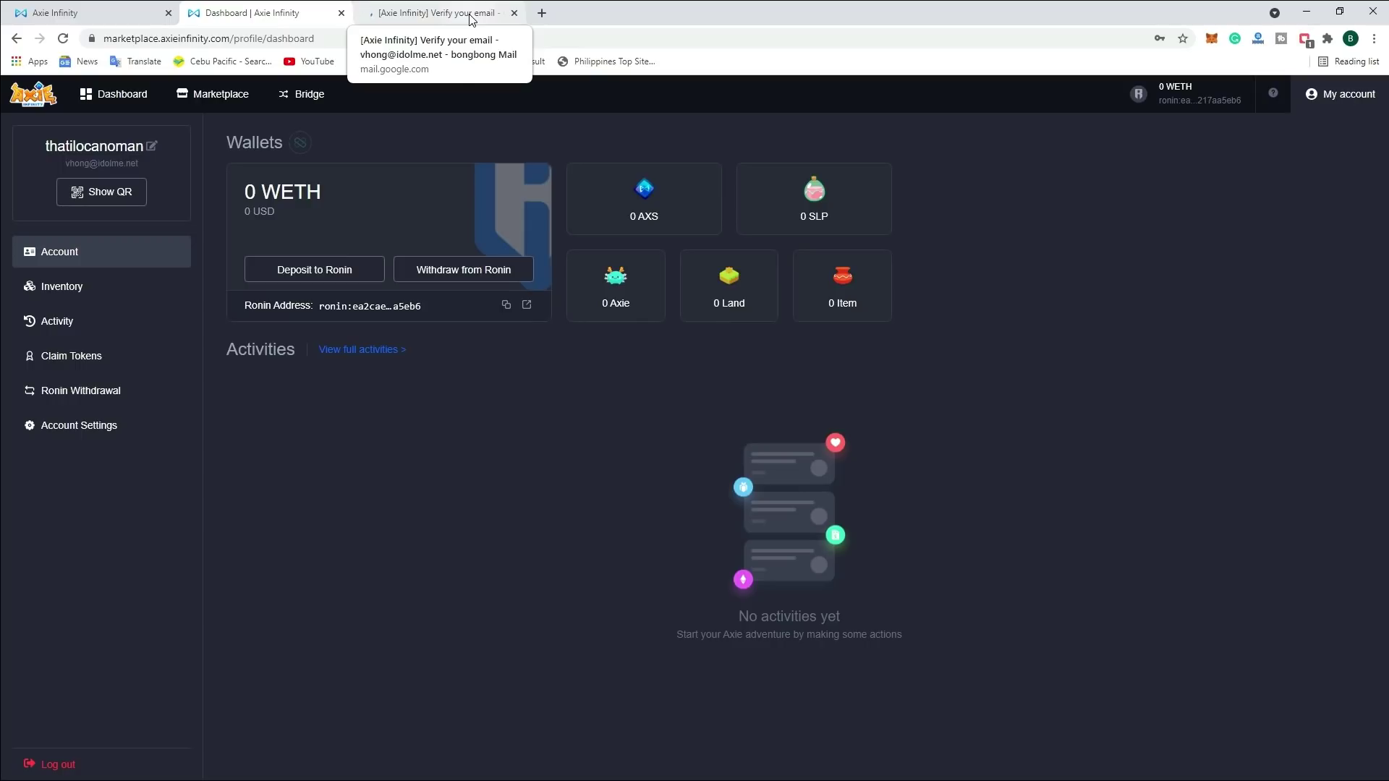
- Browse the marketplace Dashboard's Recently sold lists, page forward once, then minimise the browser
click(124, 100)
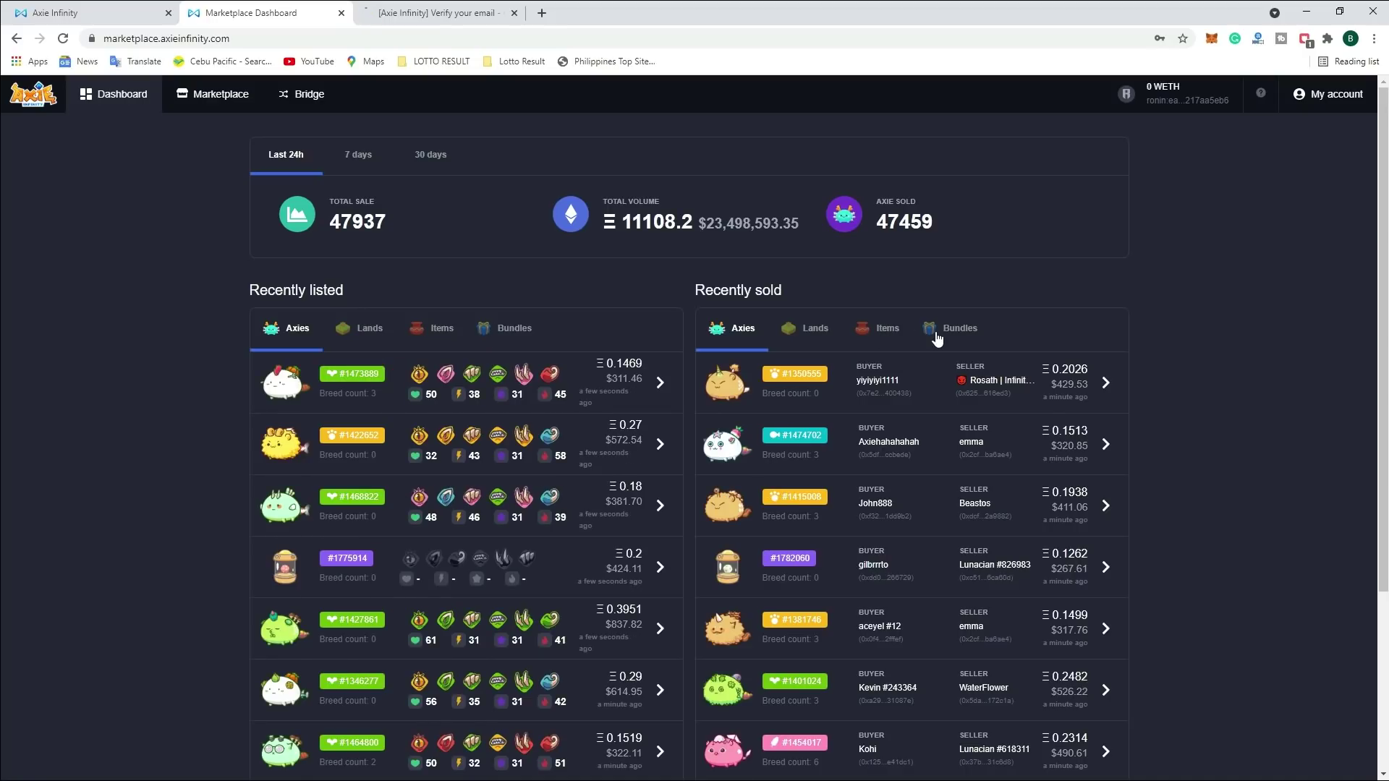
scroll(937, 339, down, 1)
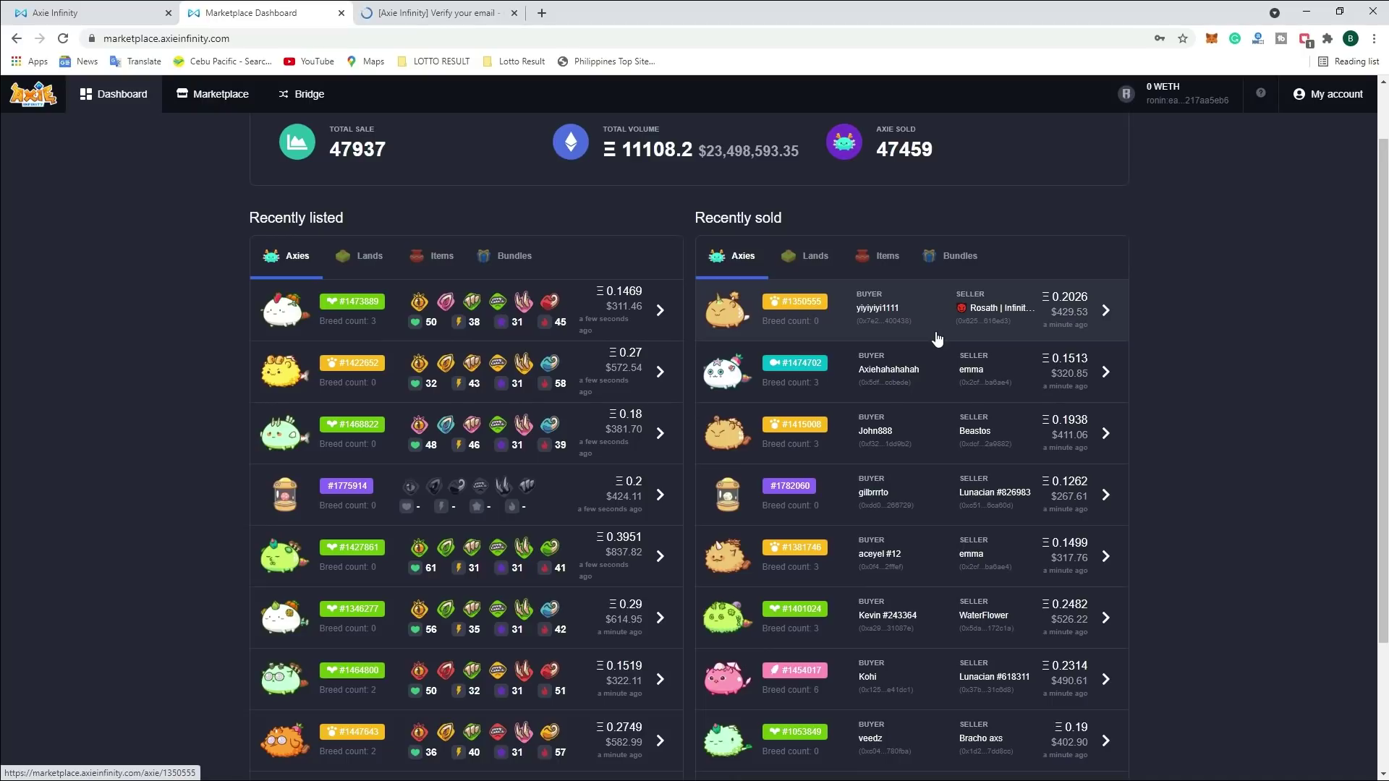
scroll(937, 338, down, 1)
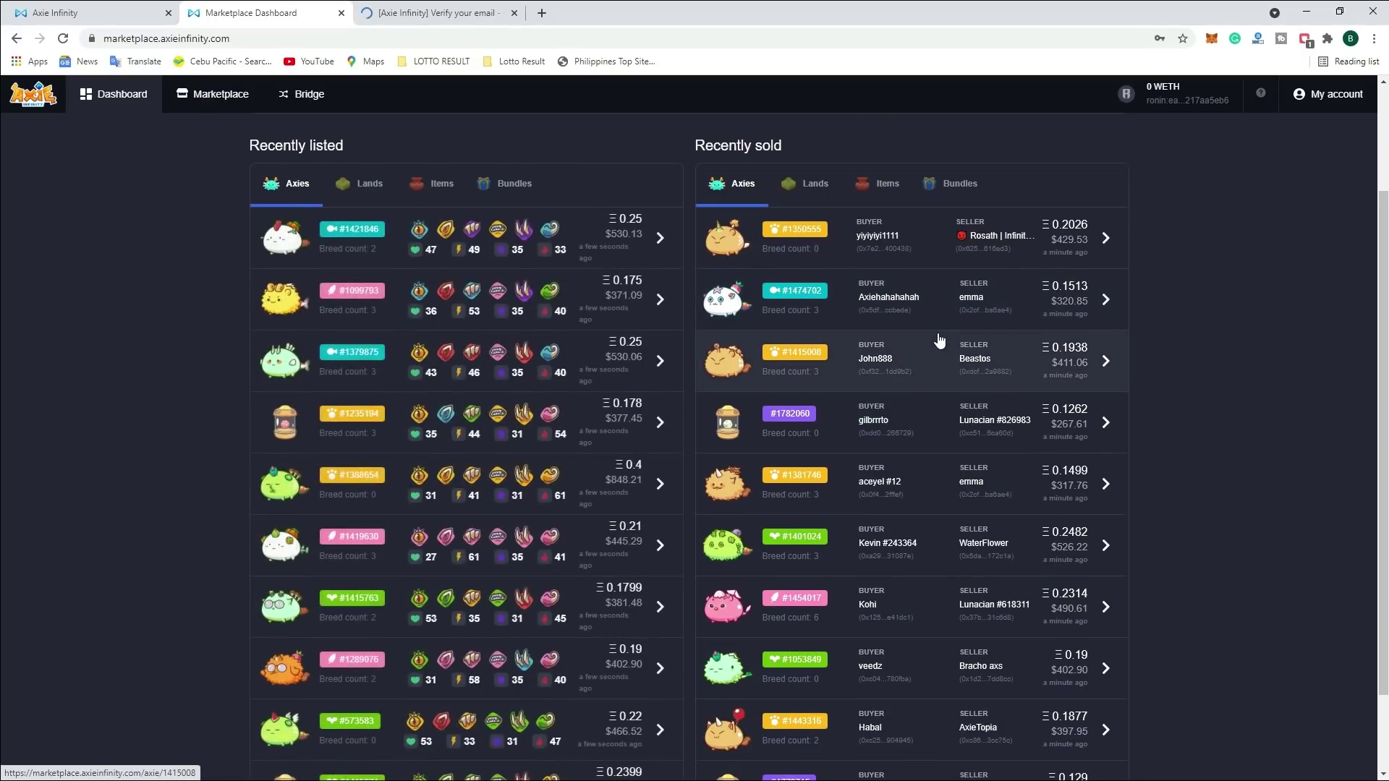
scroll(938, 340, up, 1)
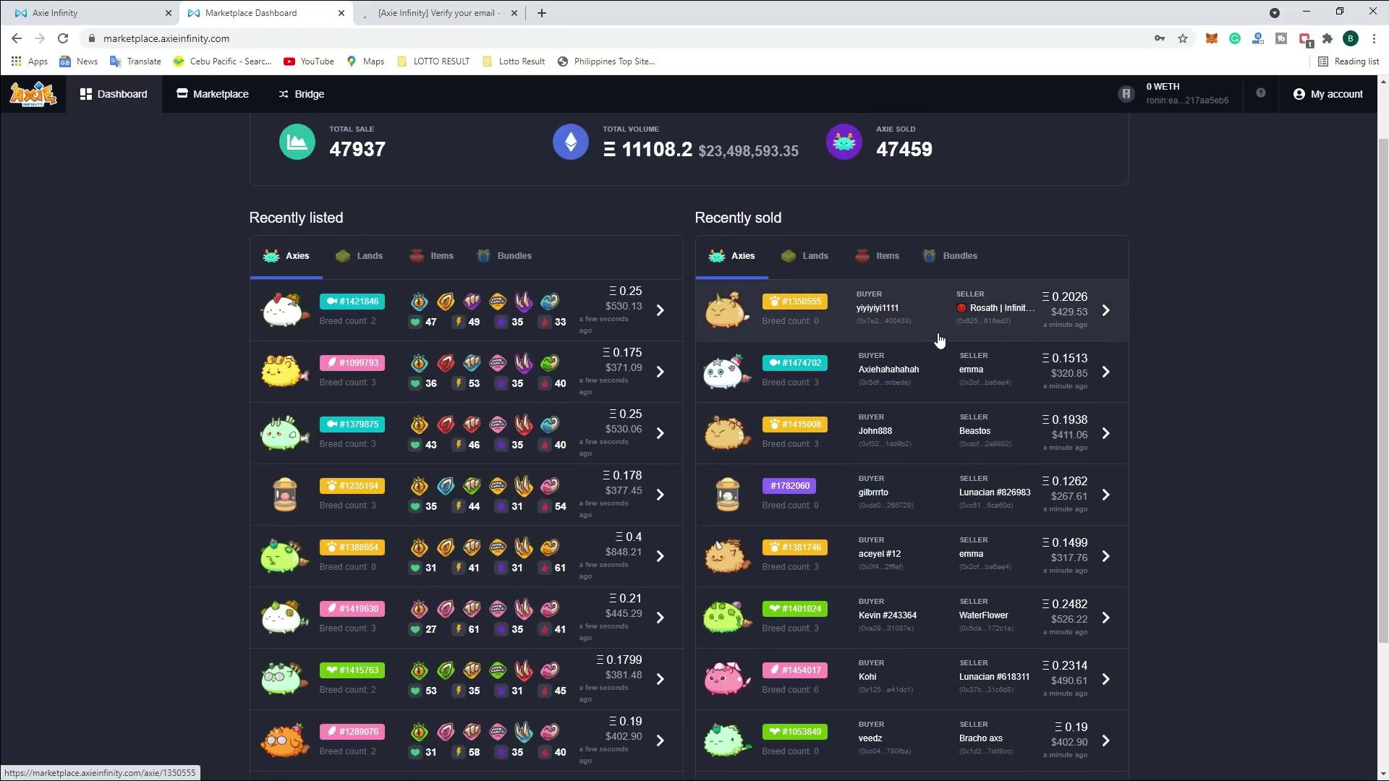
scroll(938, 340, up, 1)
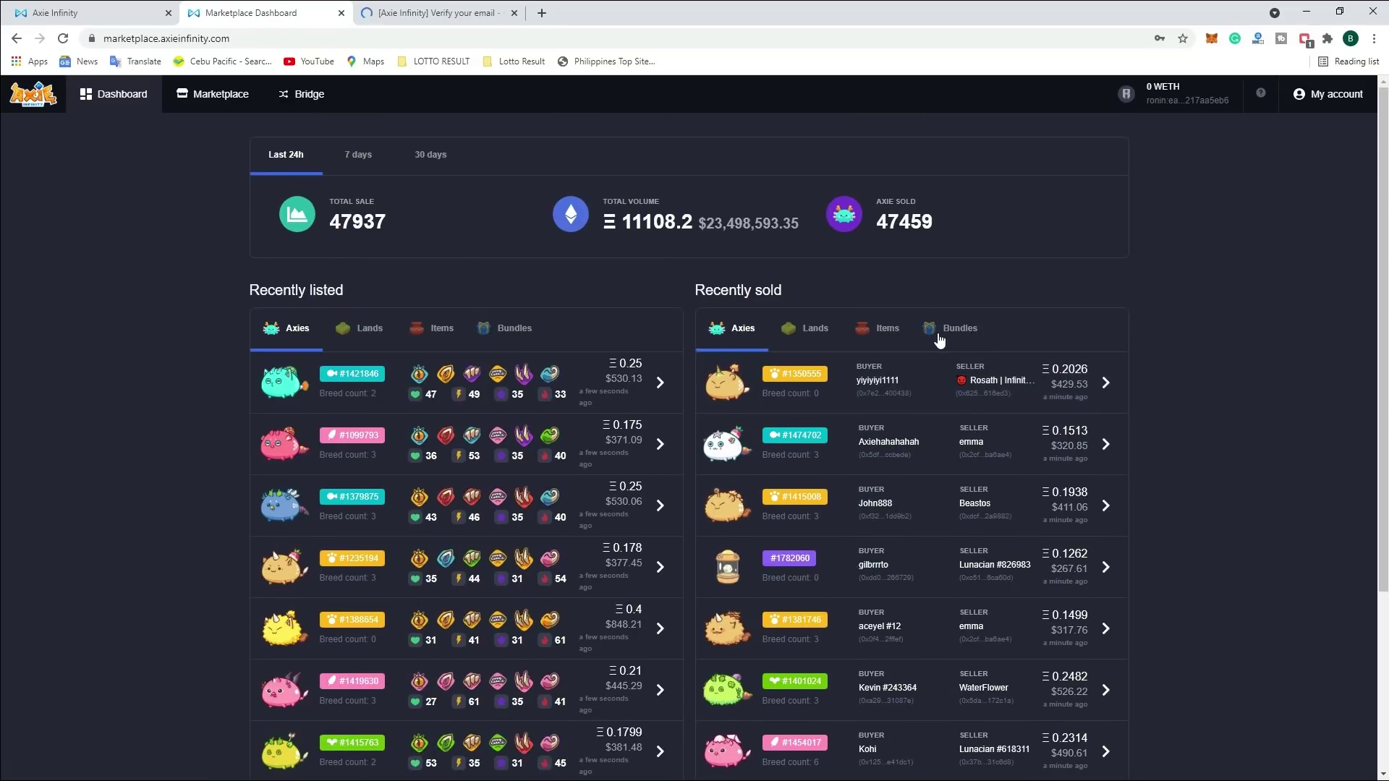
scroll(938, 340, down, 3)
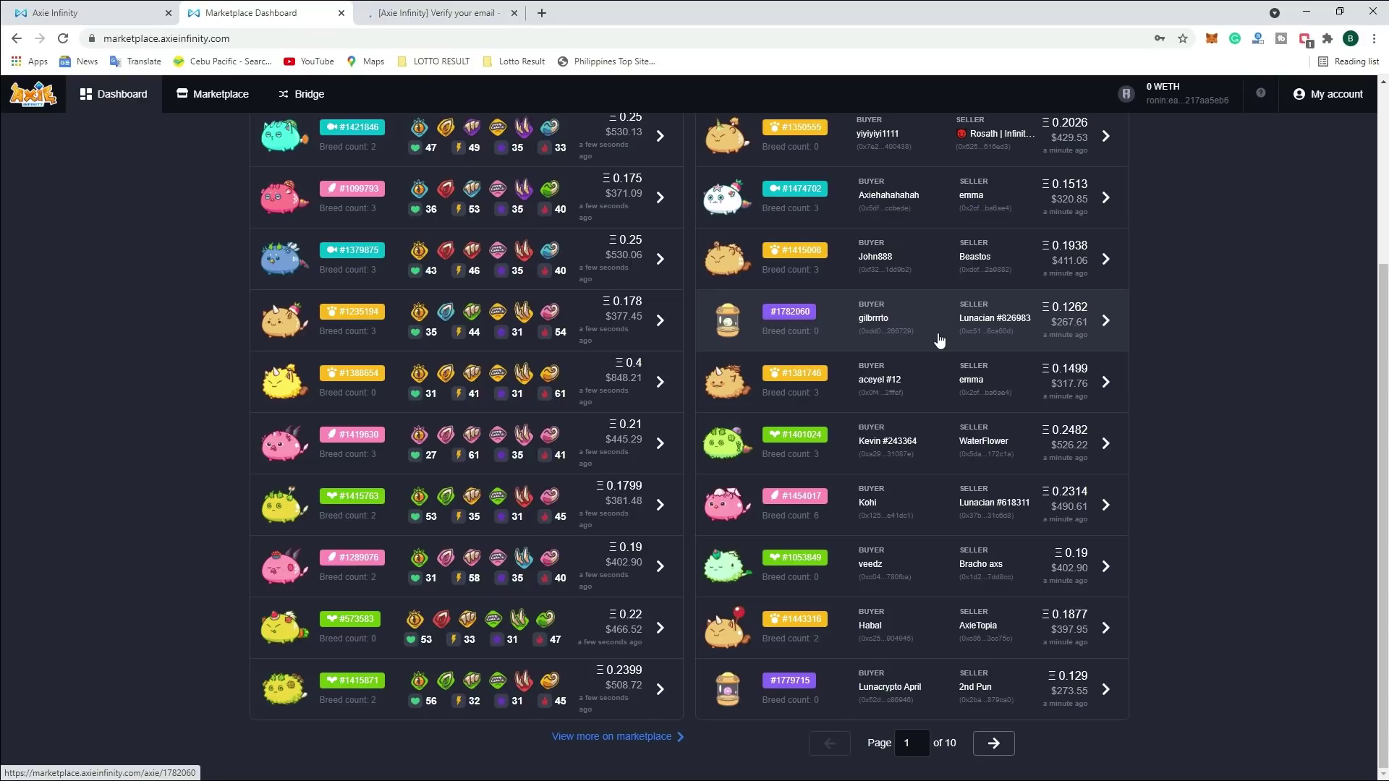
scroll(938, 340, up, 2)
scroll(958, 347, down, 2)
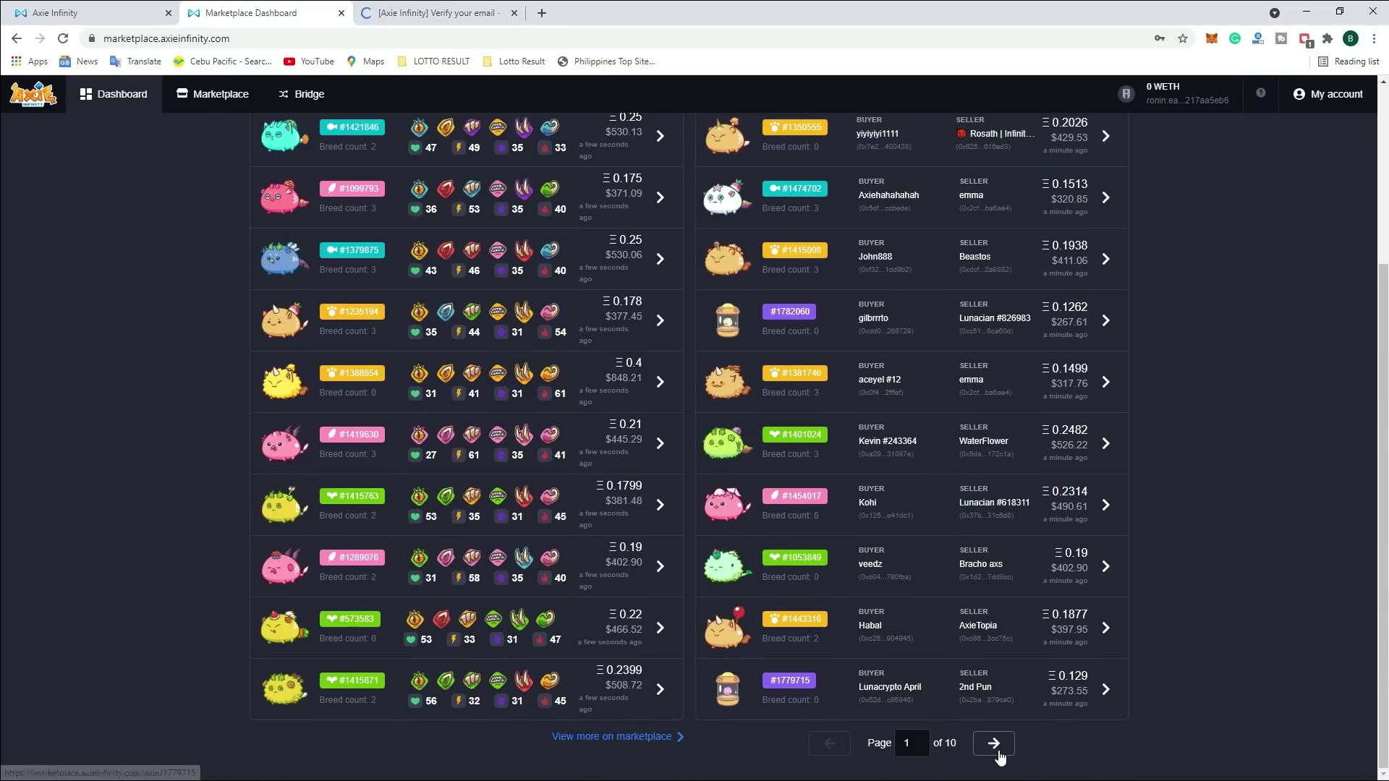
click(997, 749)
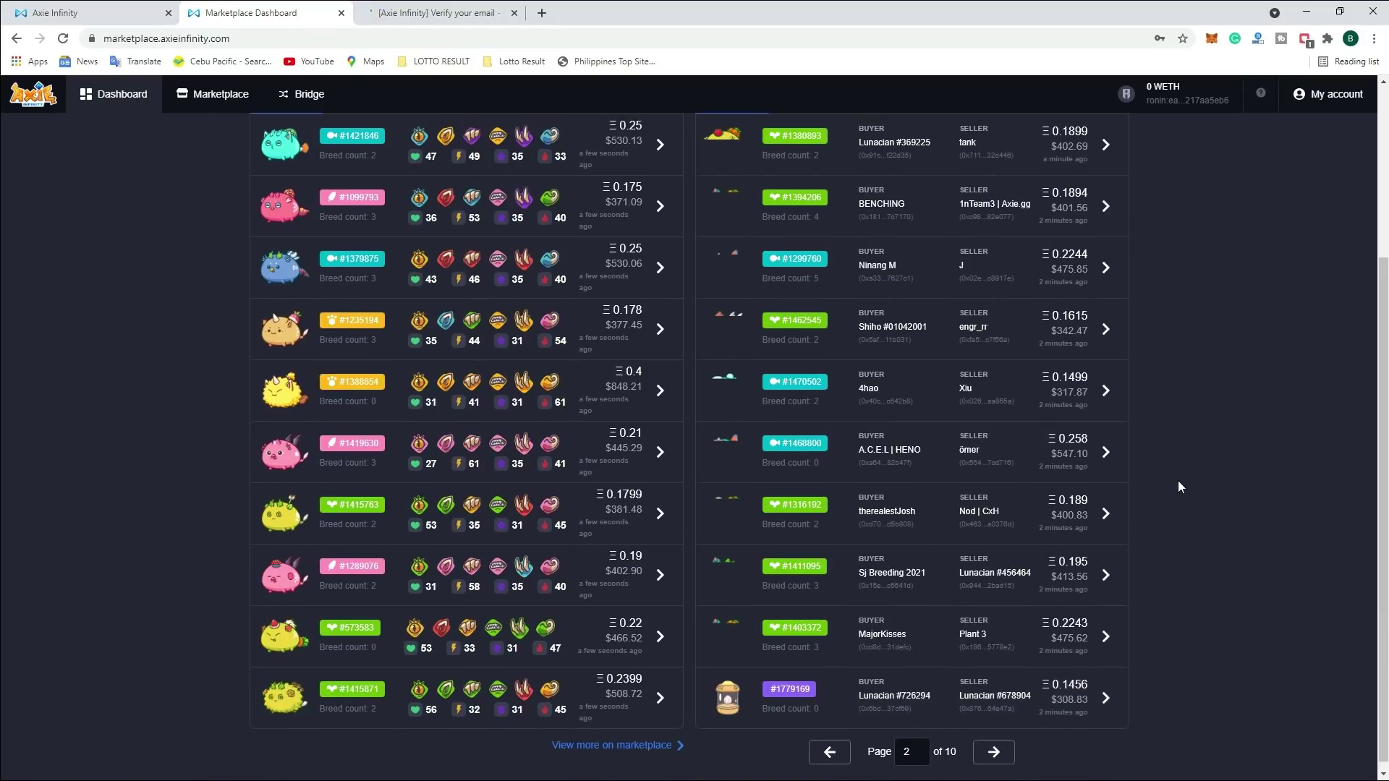
scroll(1178, 480, up, 3)
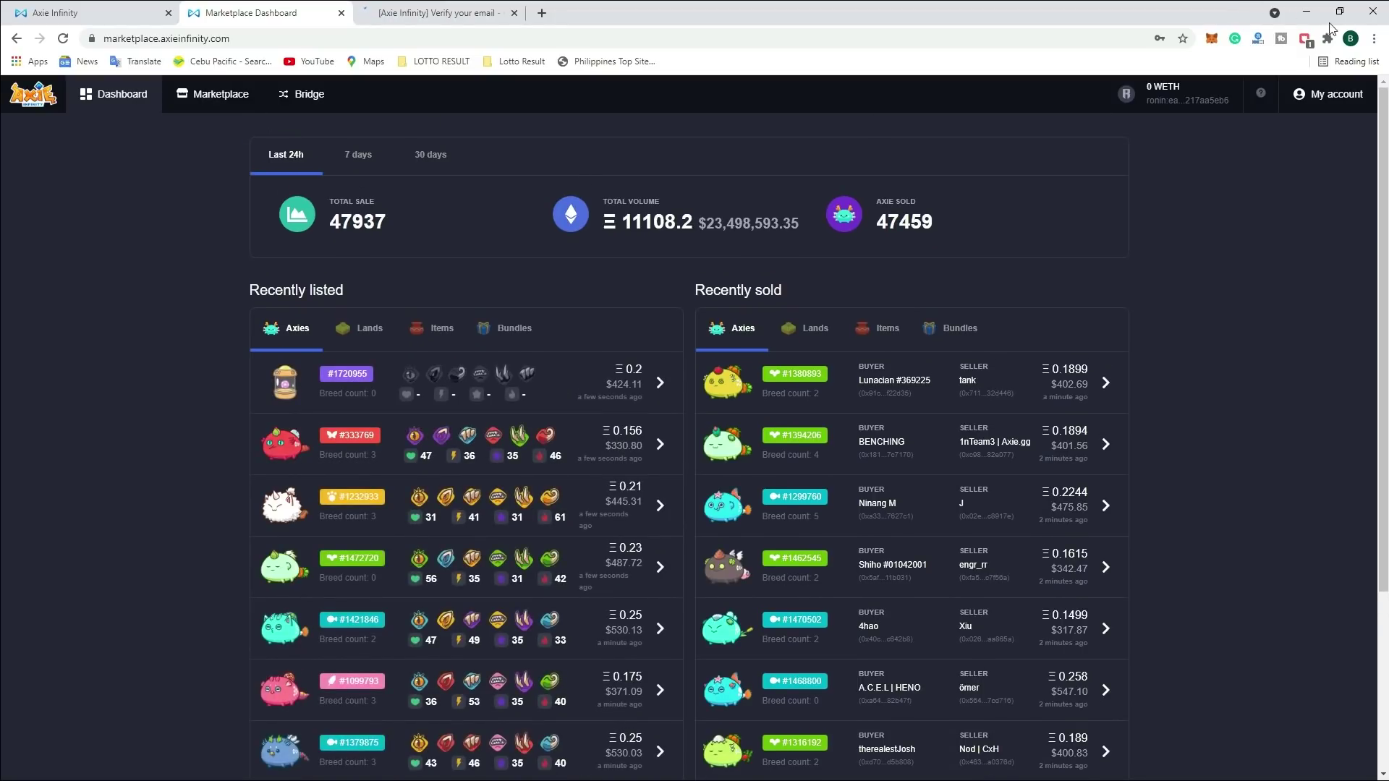
click(1307, 12)
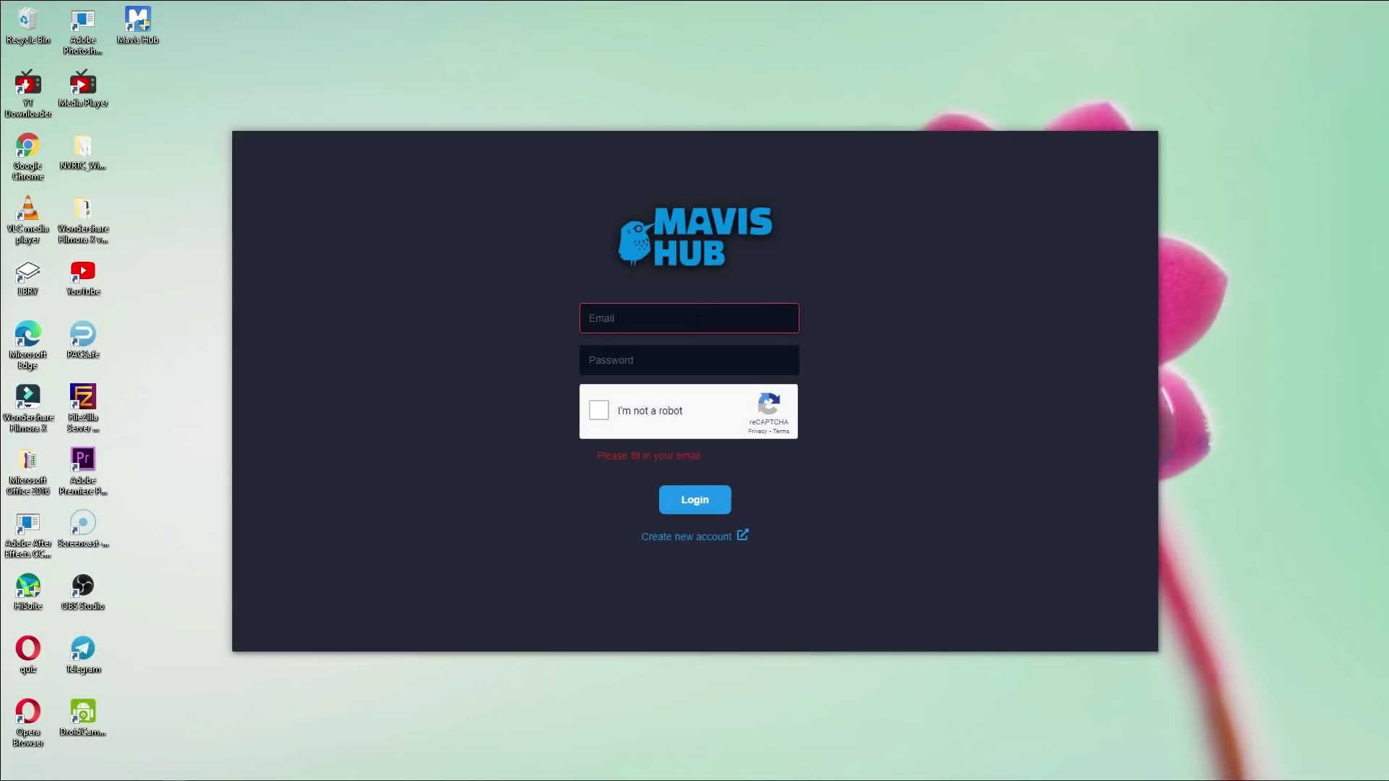
- Enter the account's e-mail address and password in the Mavis Hub login fields
click(697, 319)
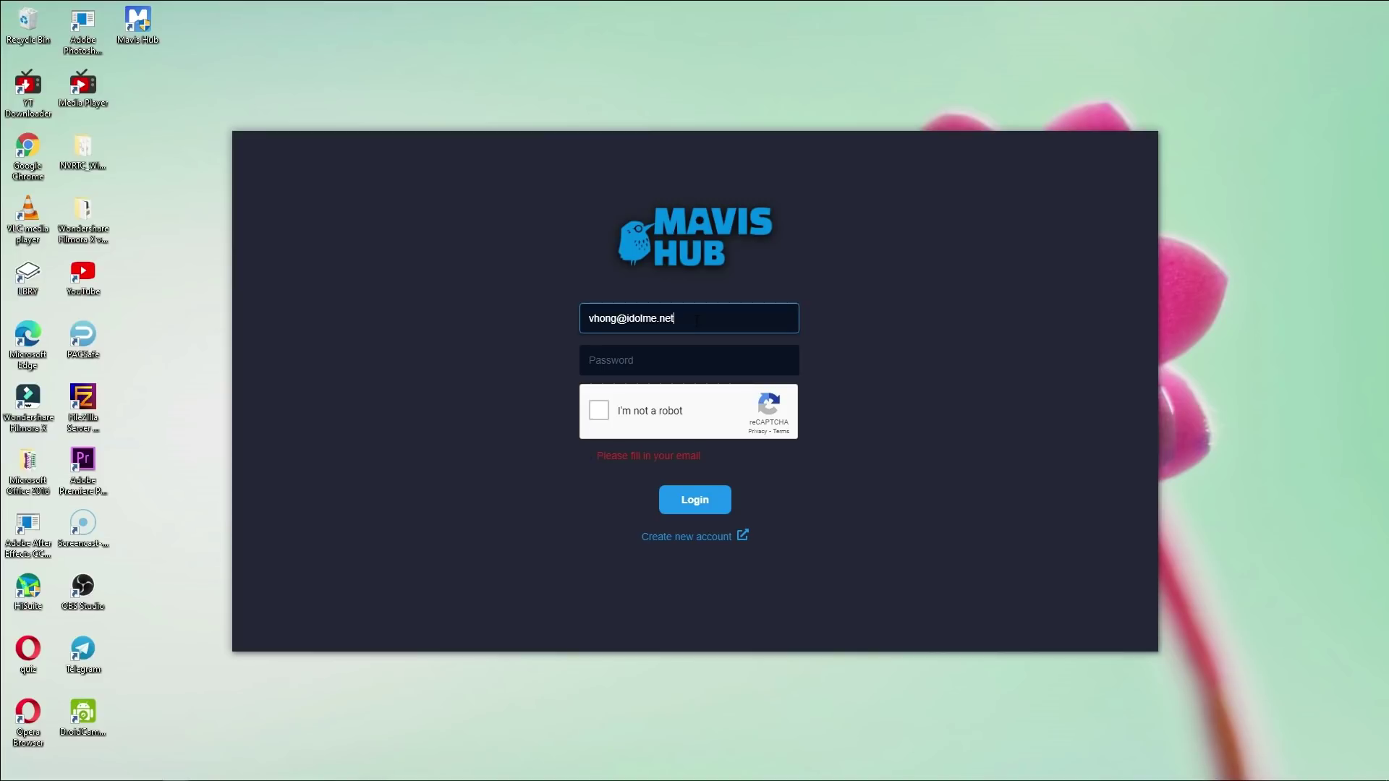
click(661, 356)
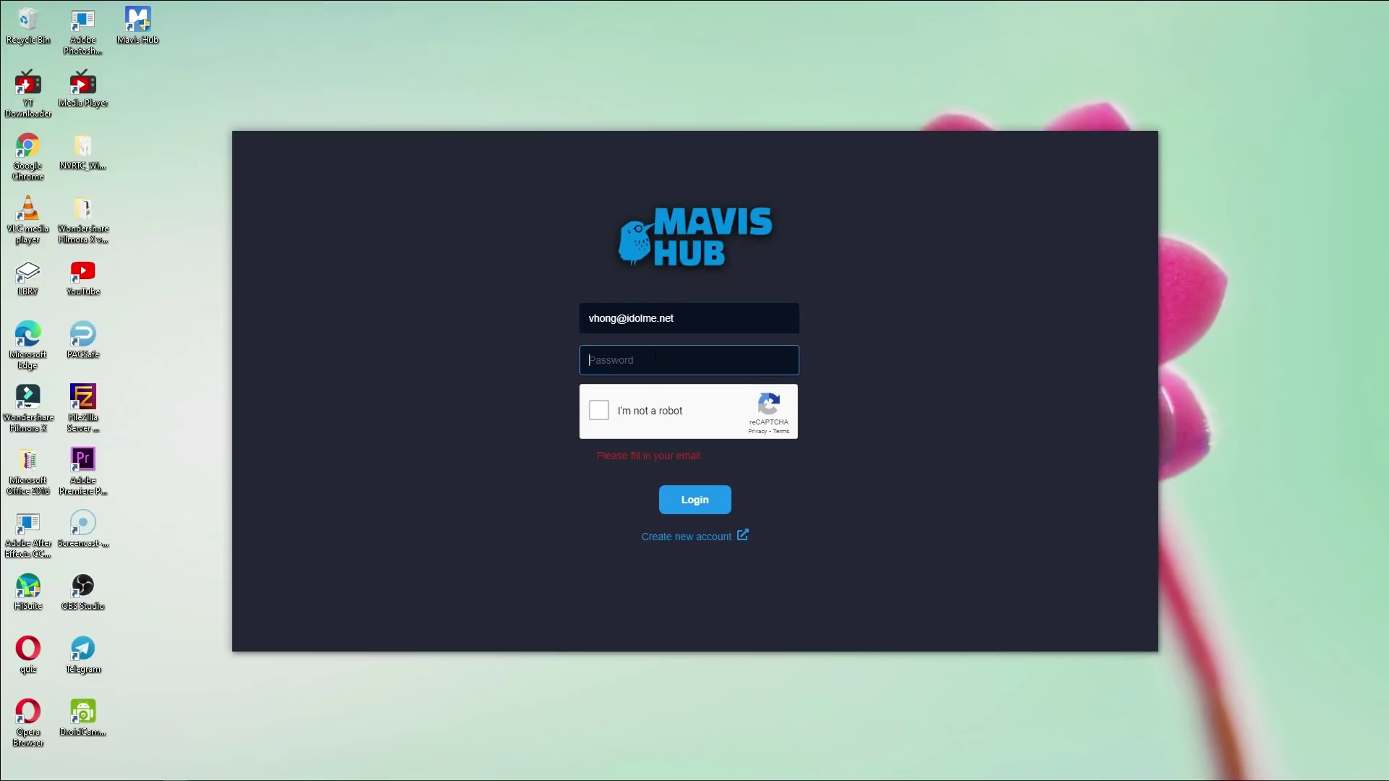
text(•••••••••••••••)
- Complete the reCAPTCHA by selecting the three motorcycle tiles, verify, and log in
click(600, 411)
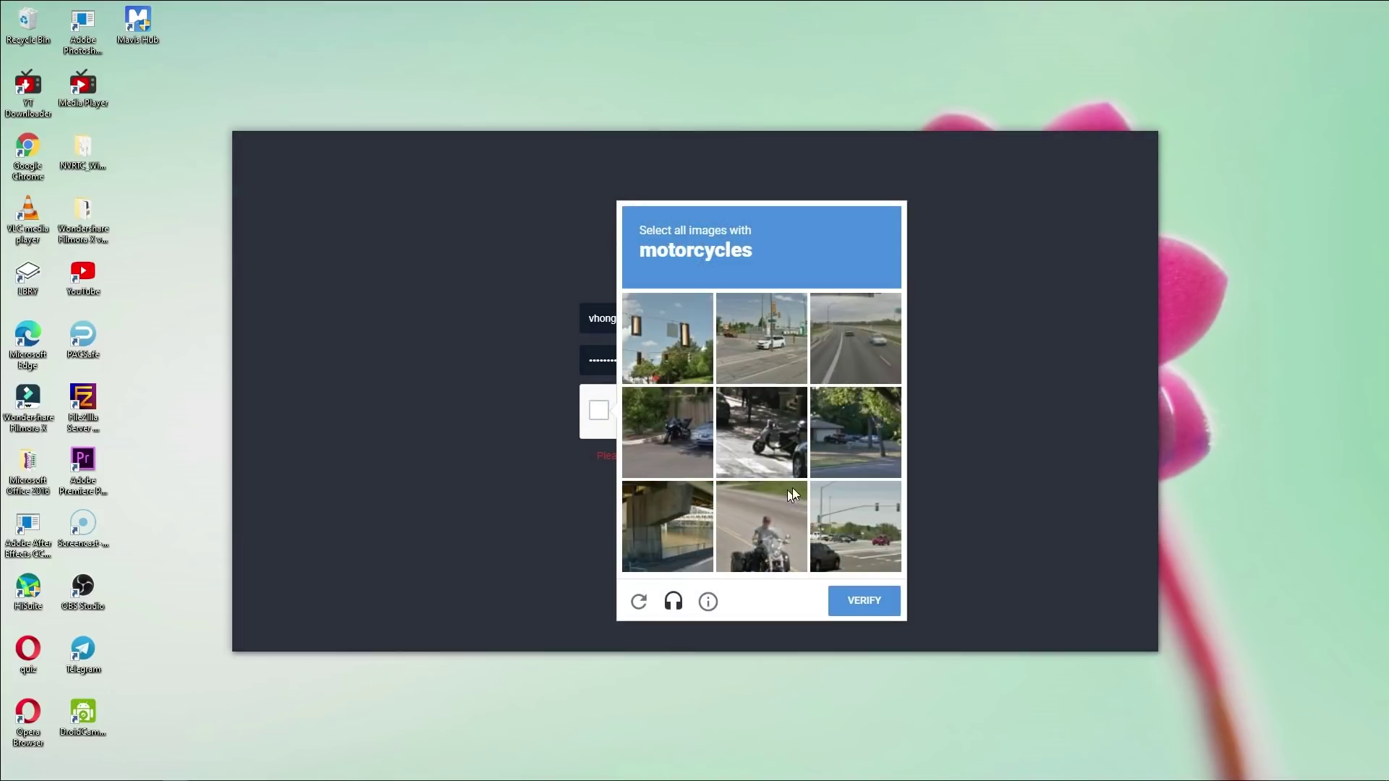
click(788, 456)
click(676, 436)
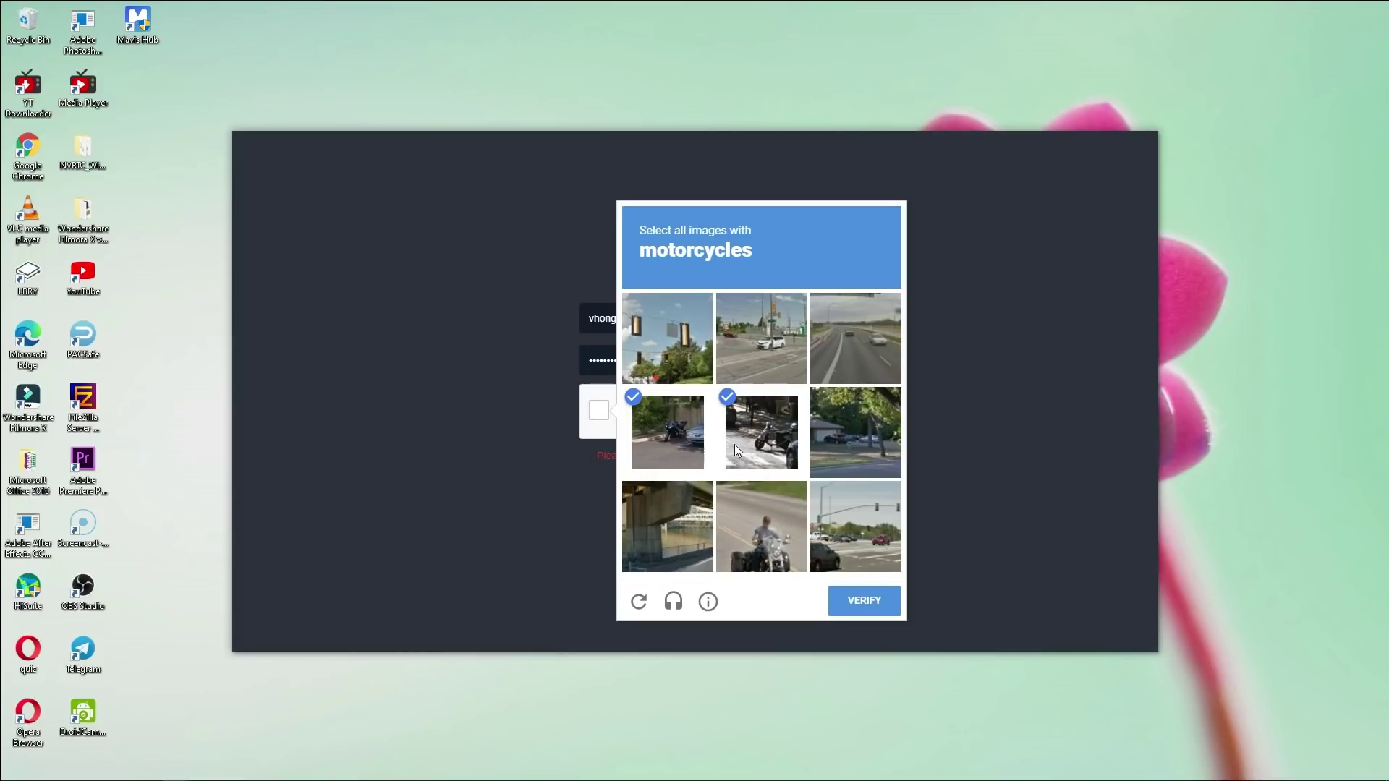
click(767, 514)
click(858, 602)
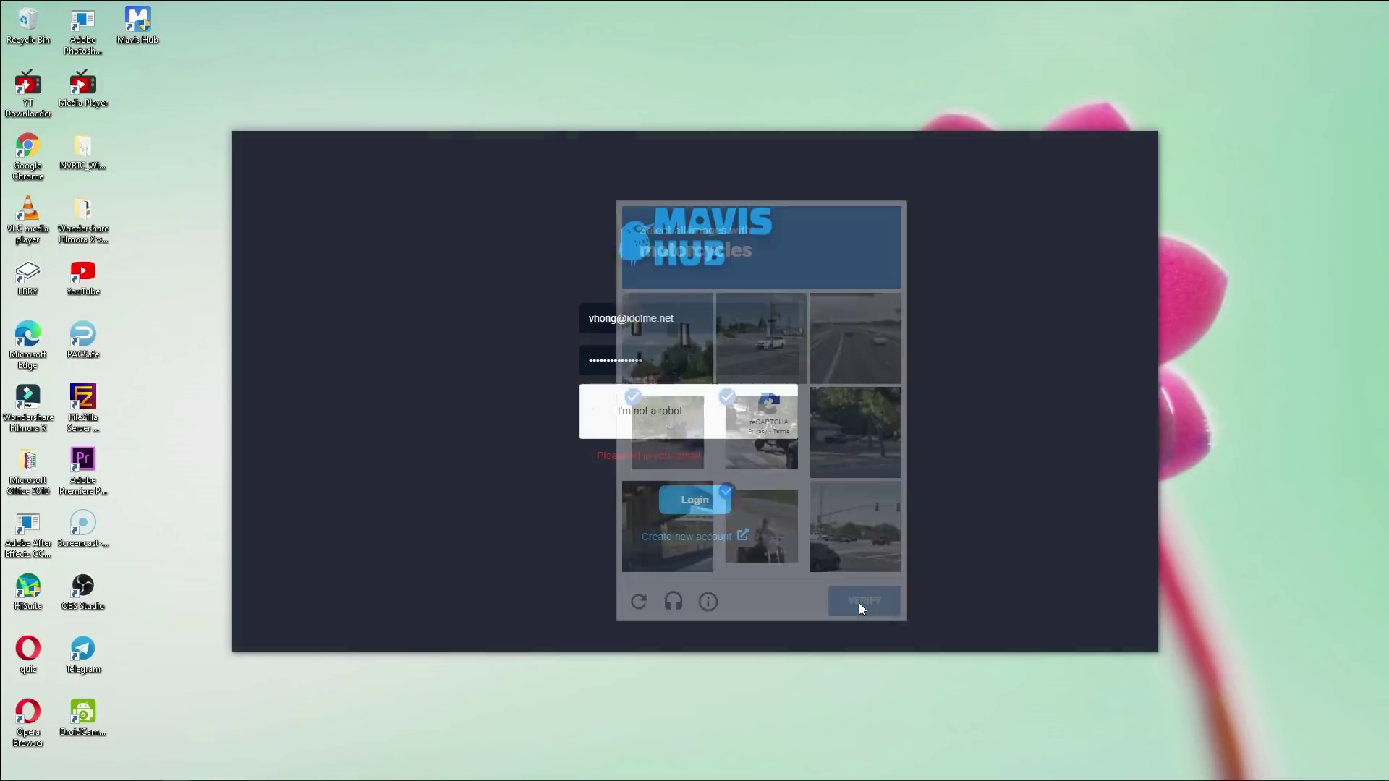
click(695, 505)
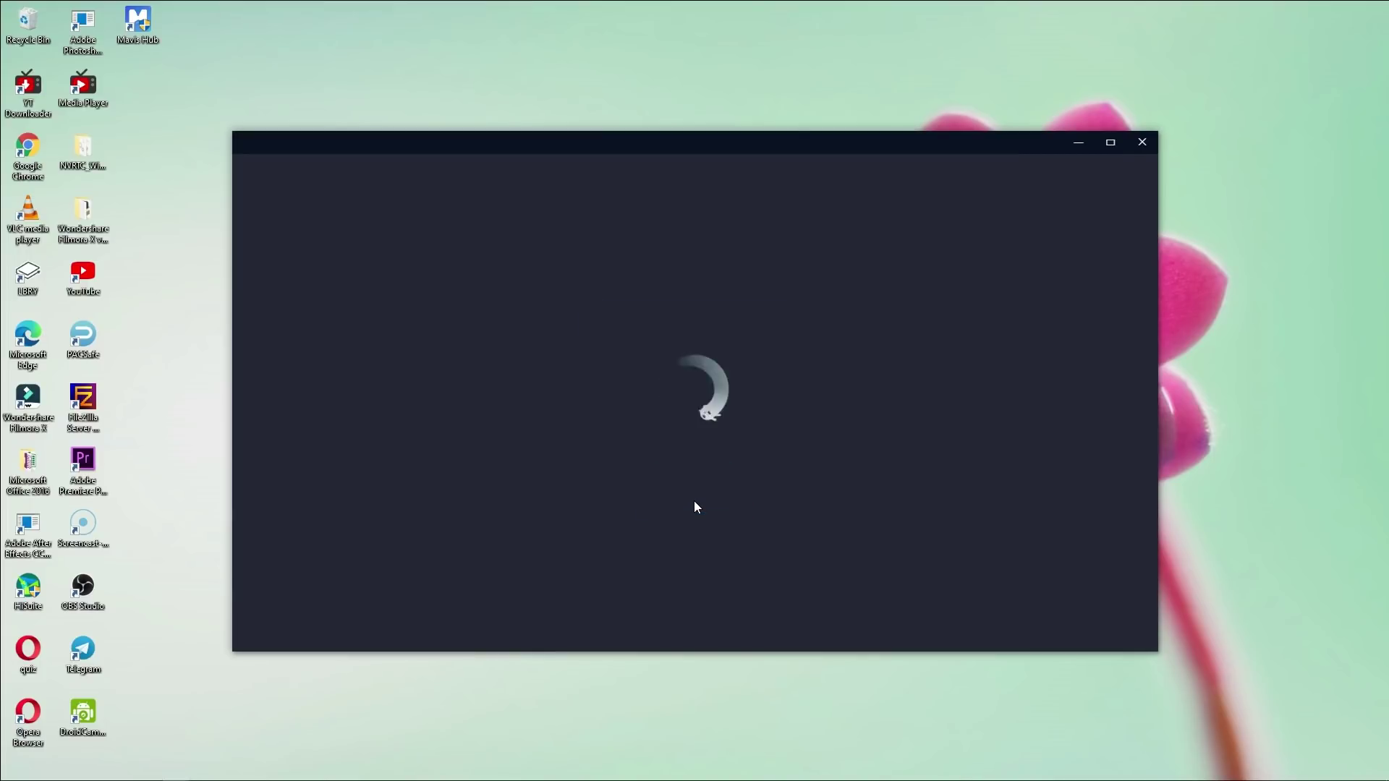
- Maximise the Mavis Hub window and start installing Axie Infinity (305.2 MB required)
click(1110, 143)
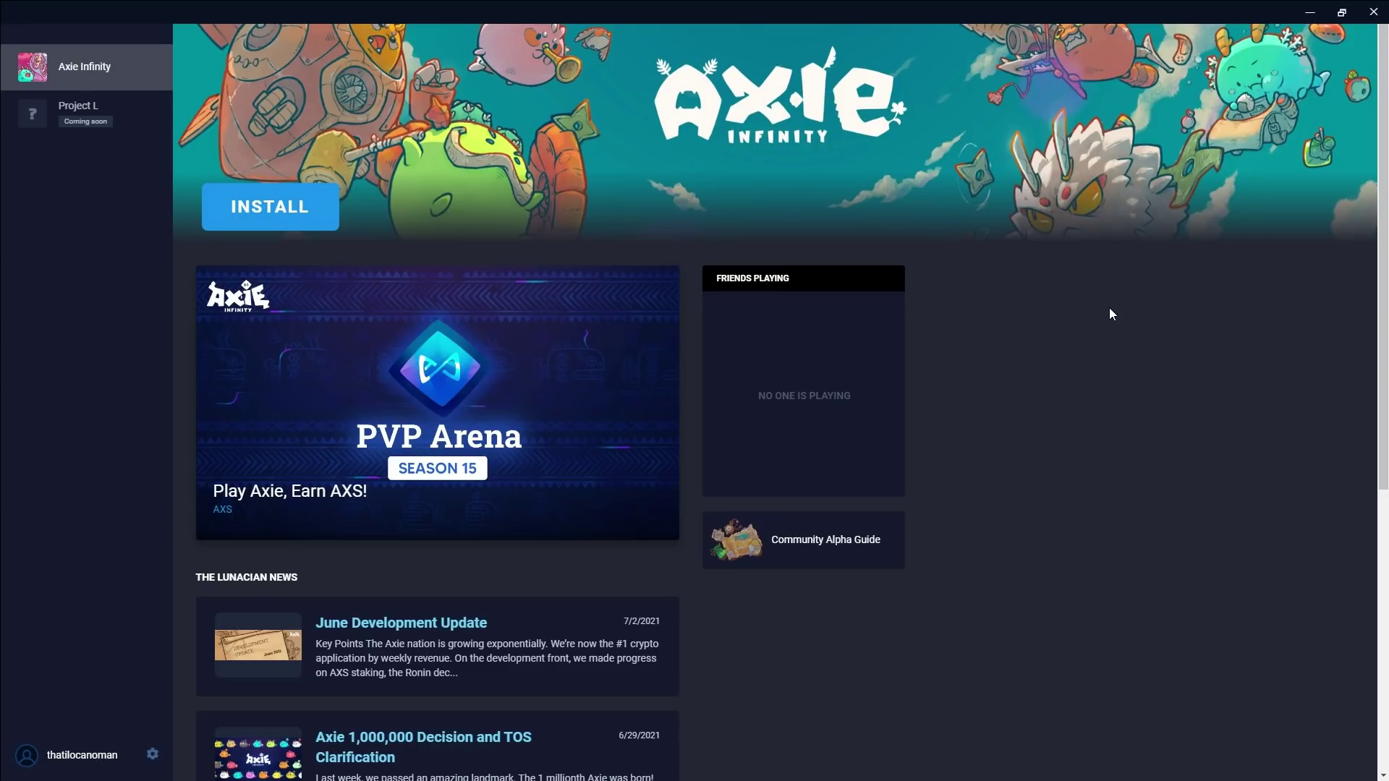
click(289, 219)
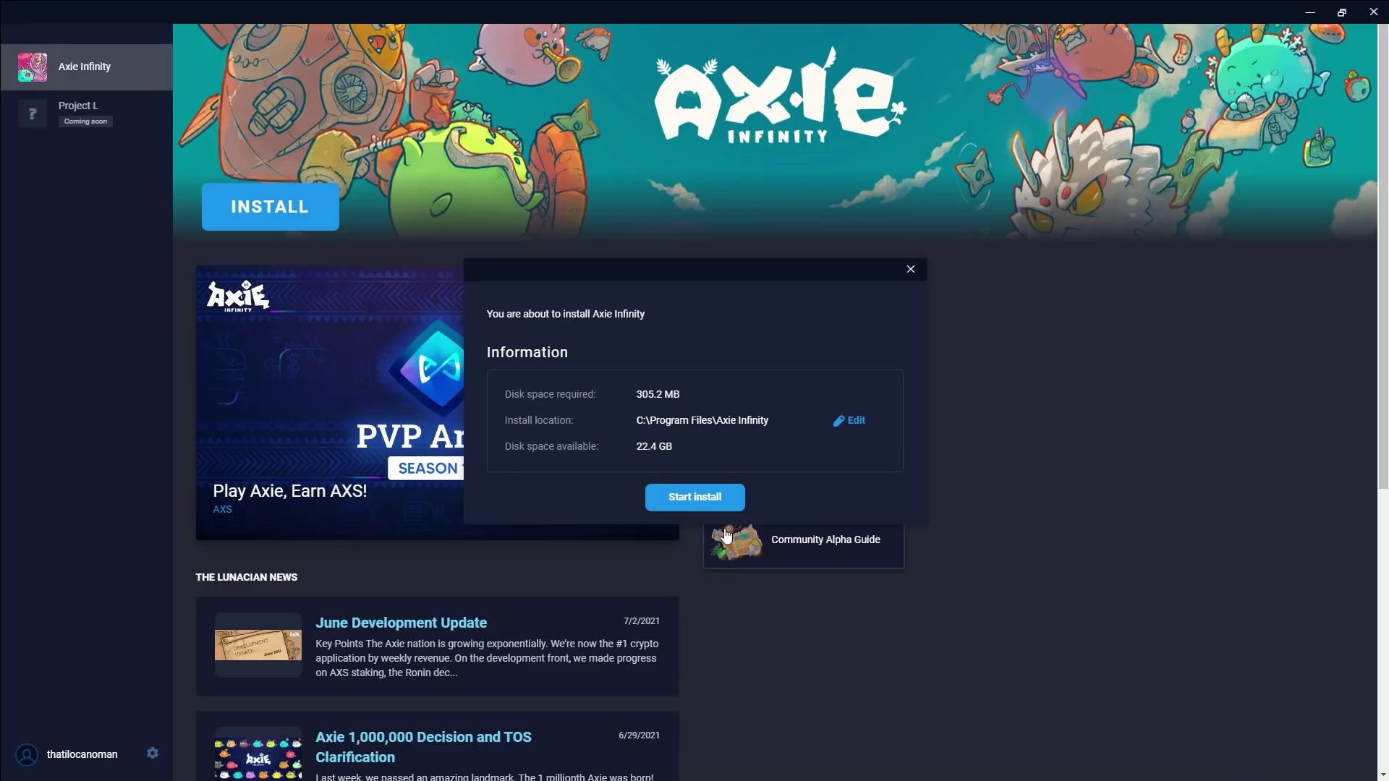
- Install Axie Infinity to C:\Program Files\Axie Infinity and close the completion notice
click(701, 502)
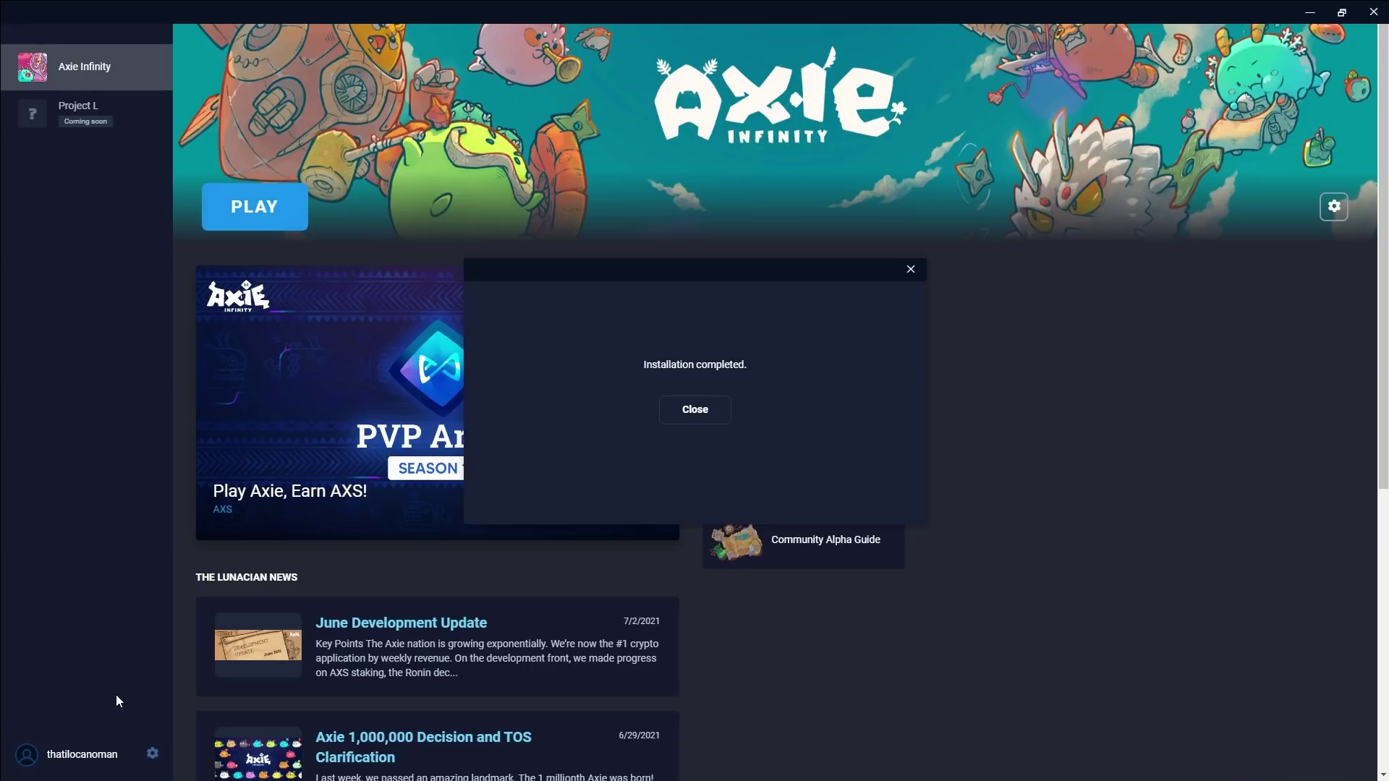
click(705, 413)
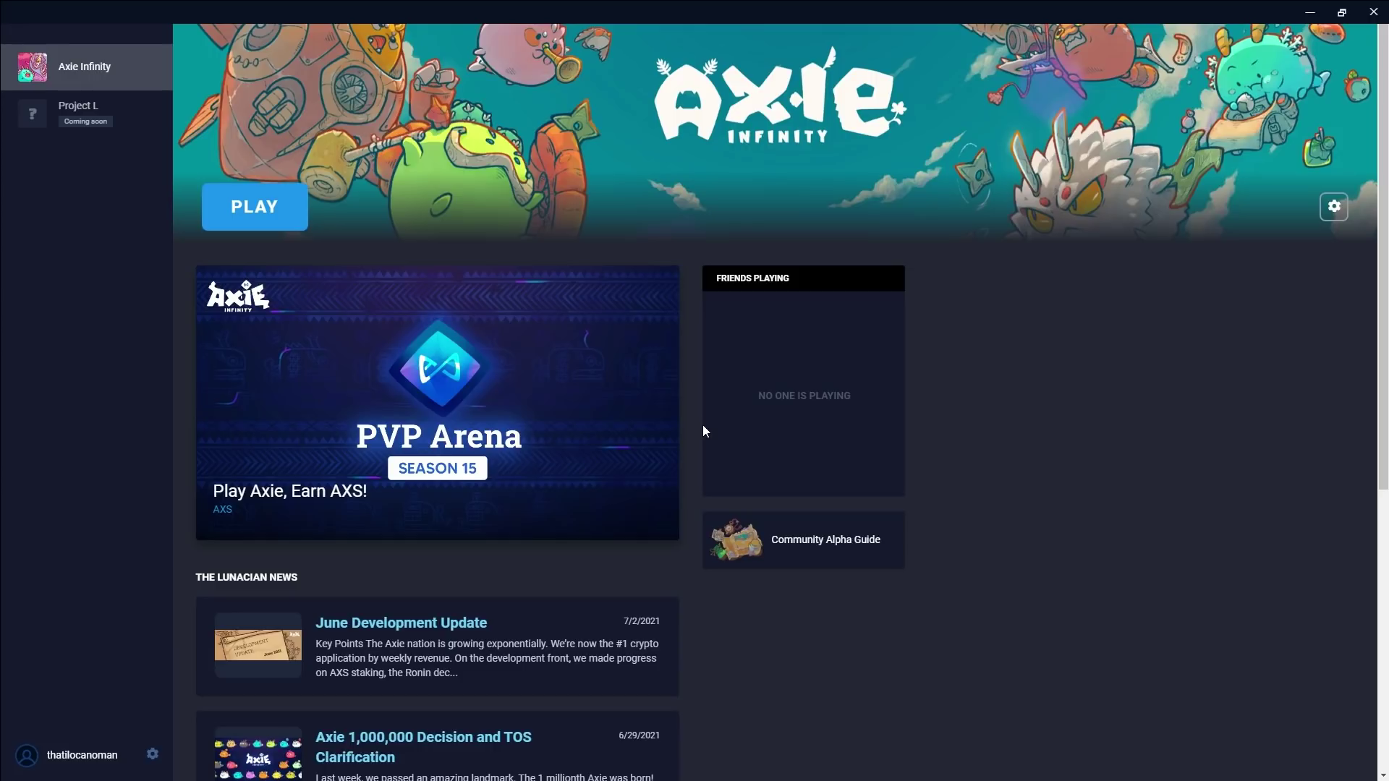
- Launch Axie Infinity with PLAY and wait for its main menu
click(254, 217)
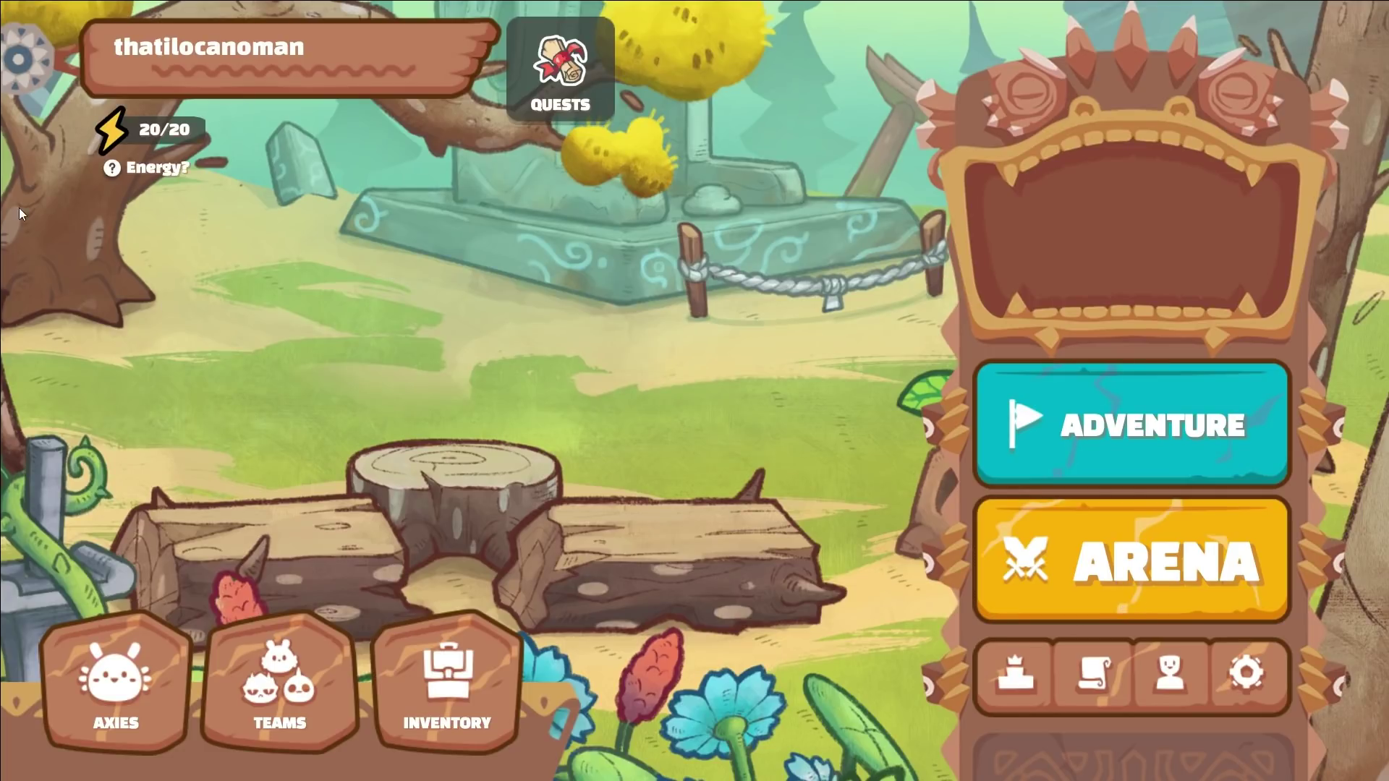
- Open the World 1 Adventure map, dismiss a locked-level warning, and view the Energy help
click(1089, 437)
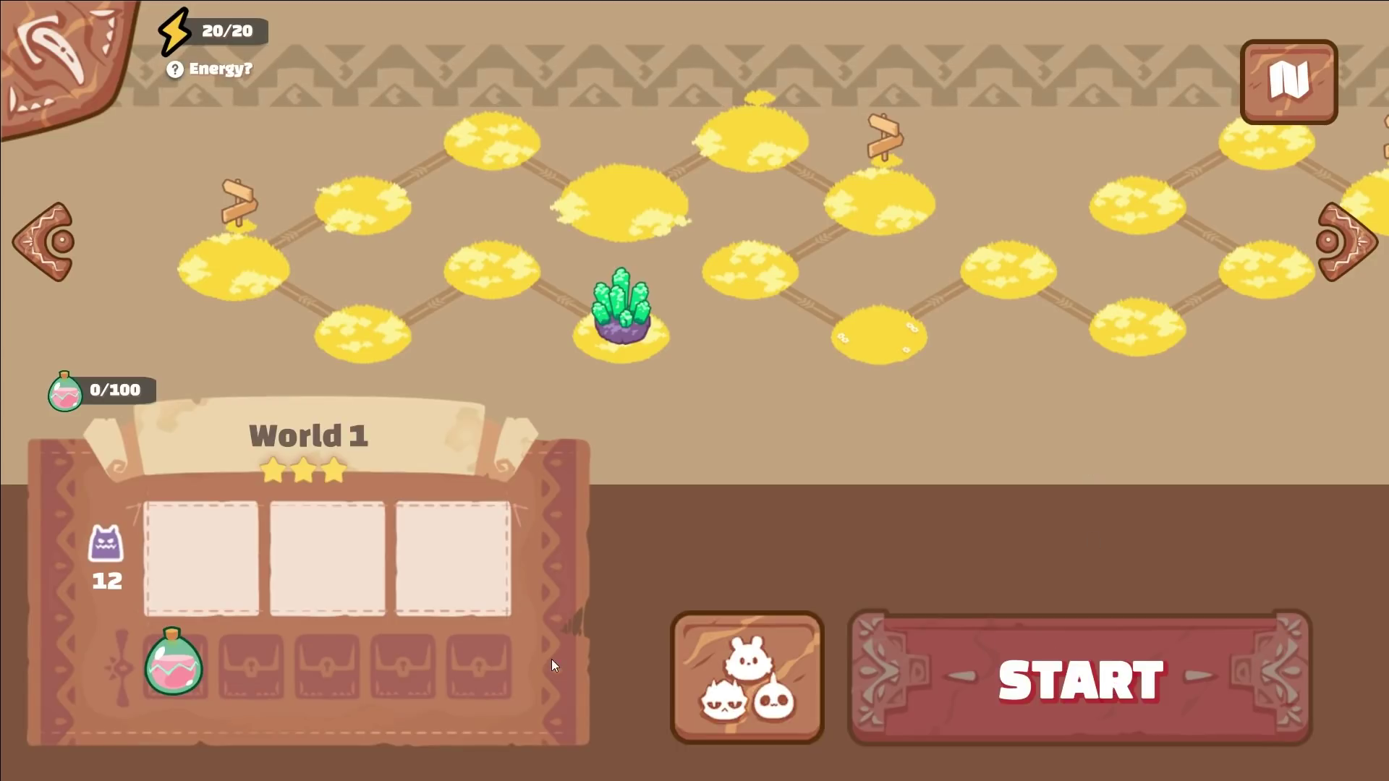
click(220, 262)
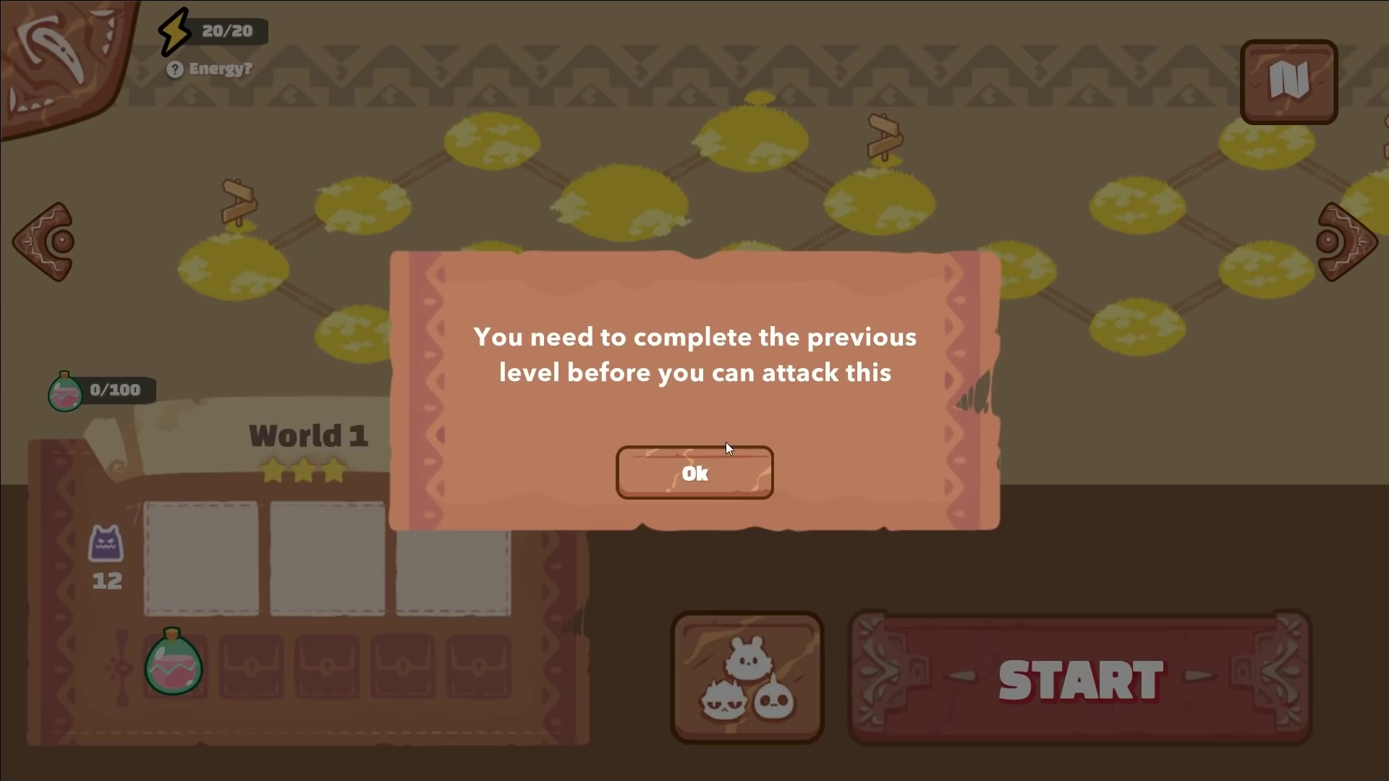
click(713, 474)
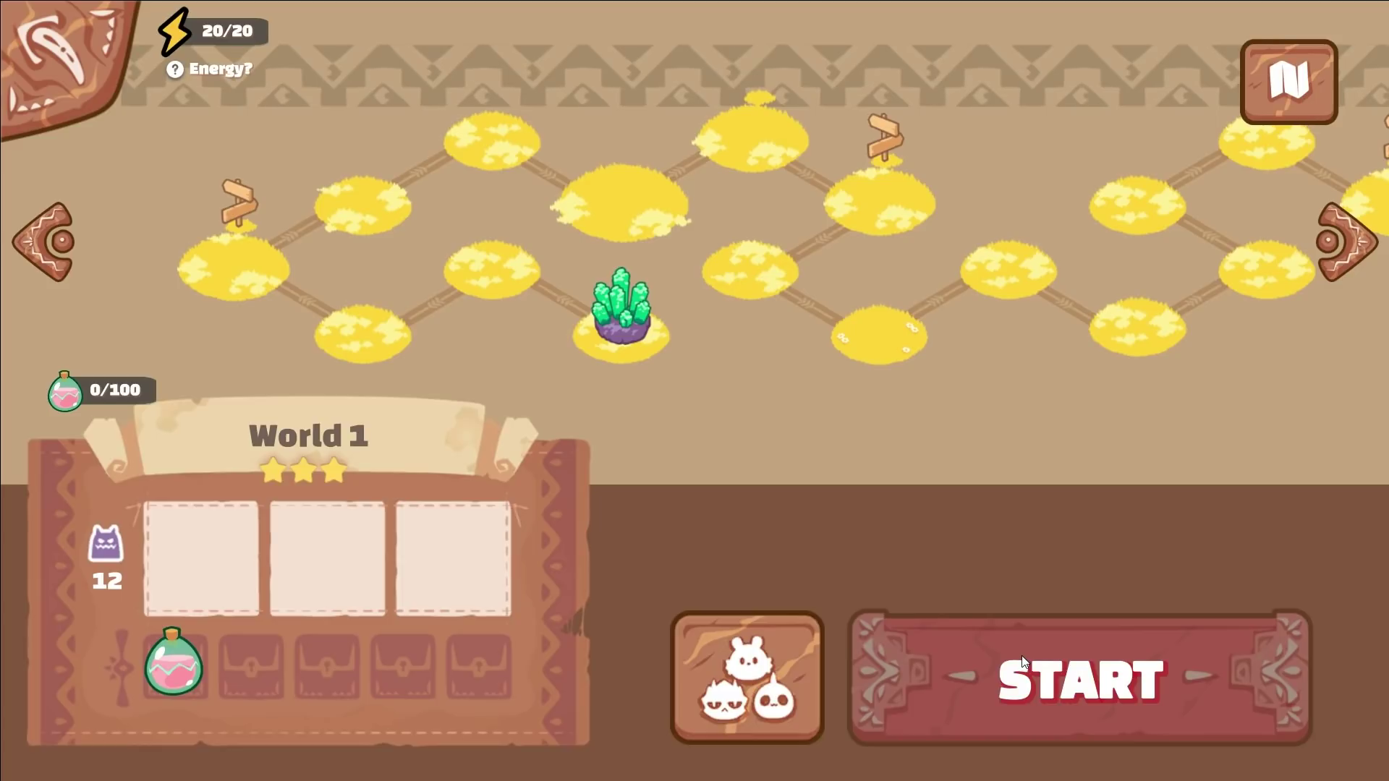
click(177, 70)
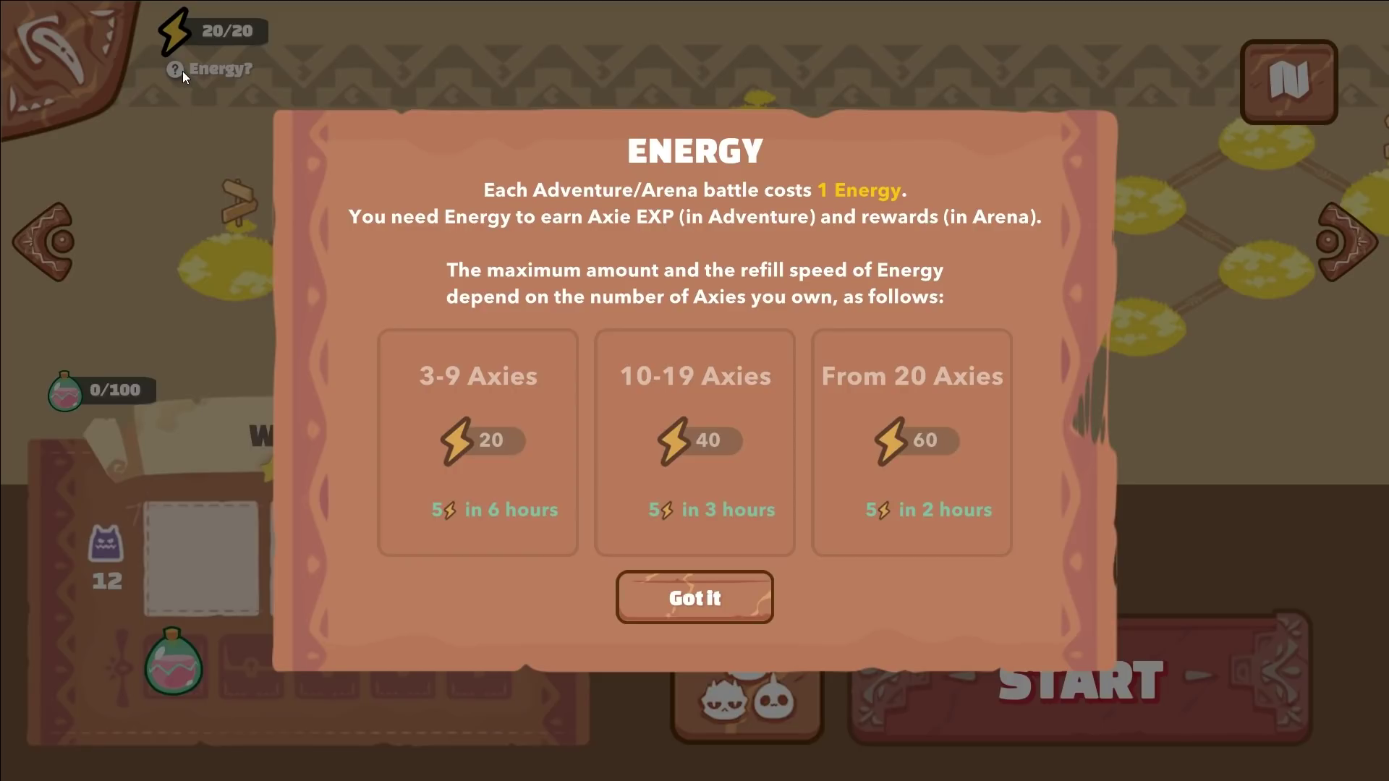
- Dismiss the ENERGY dialog with Got it to reach the World 1 map showing 20/20 Energy
click(687, 602)
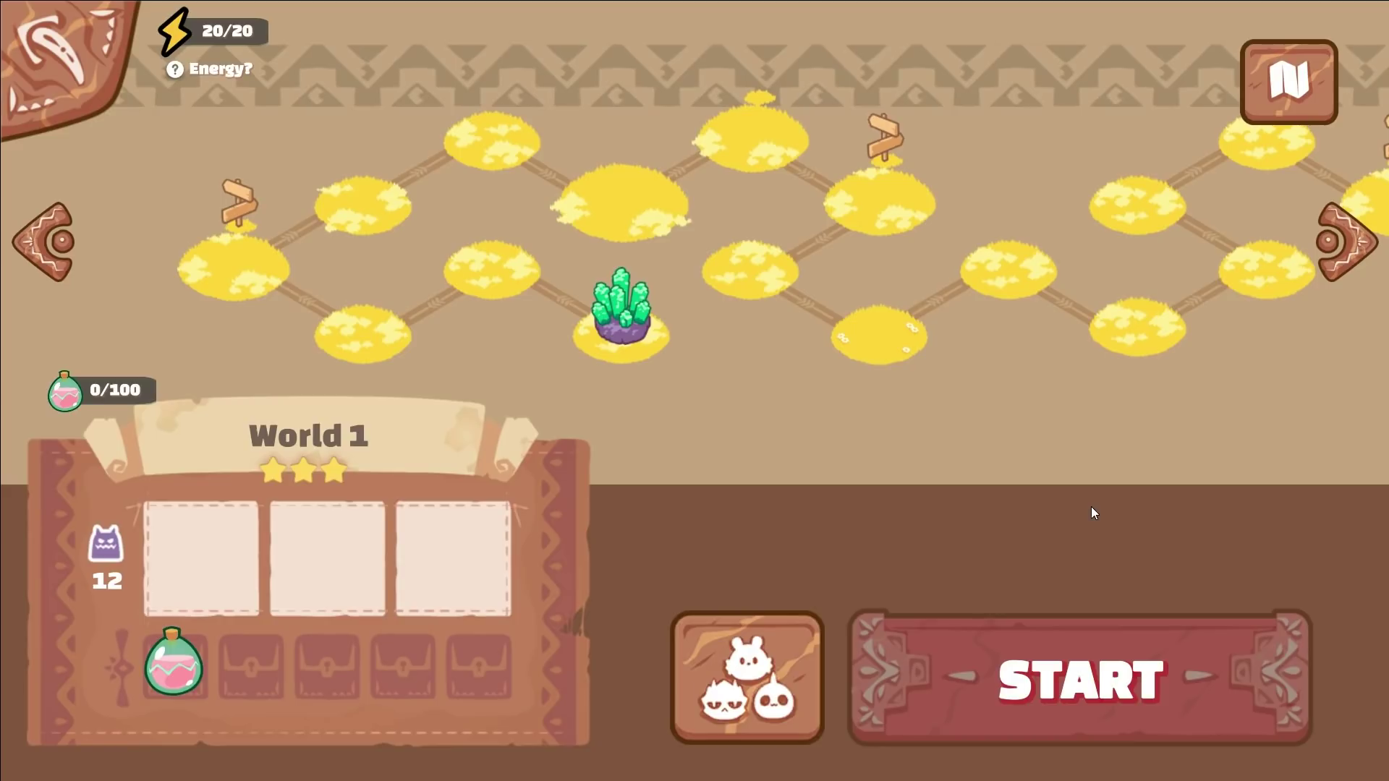
- Exit Axie Infinity through its Exit confirmation, then close the Axie Infinity launcher window
key(Escape)
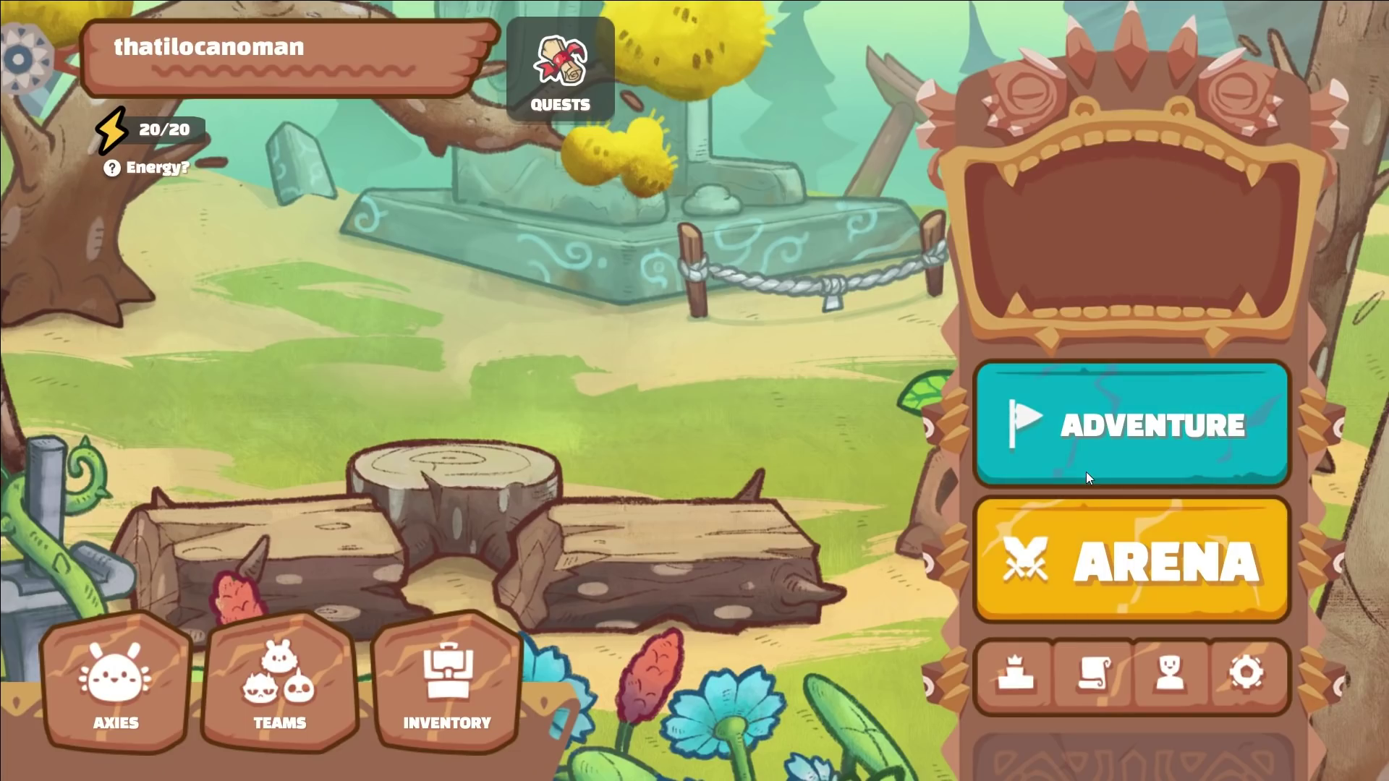
key(Escape)
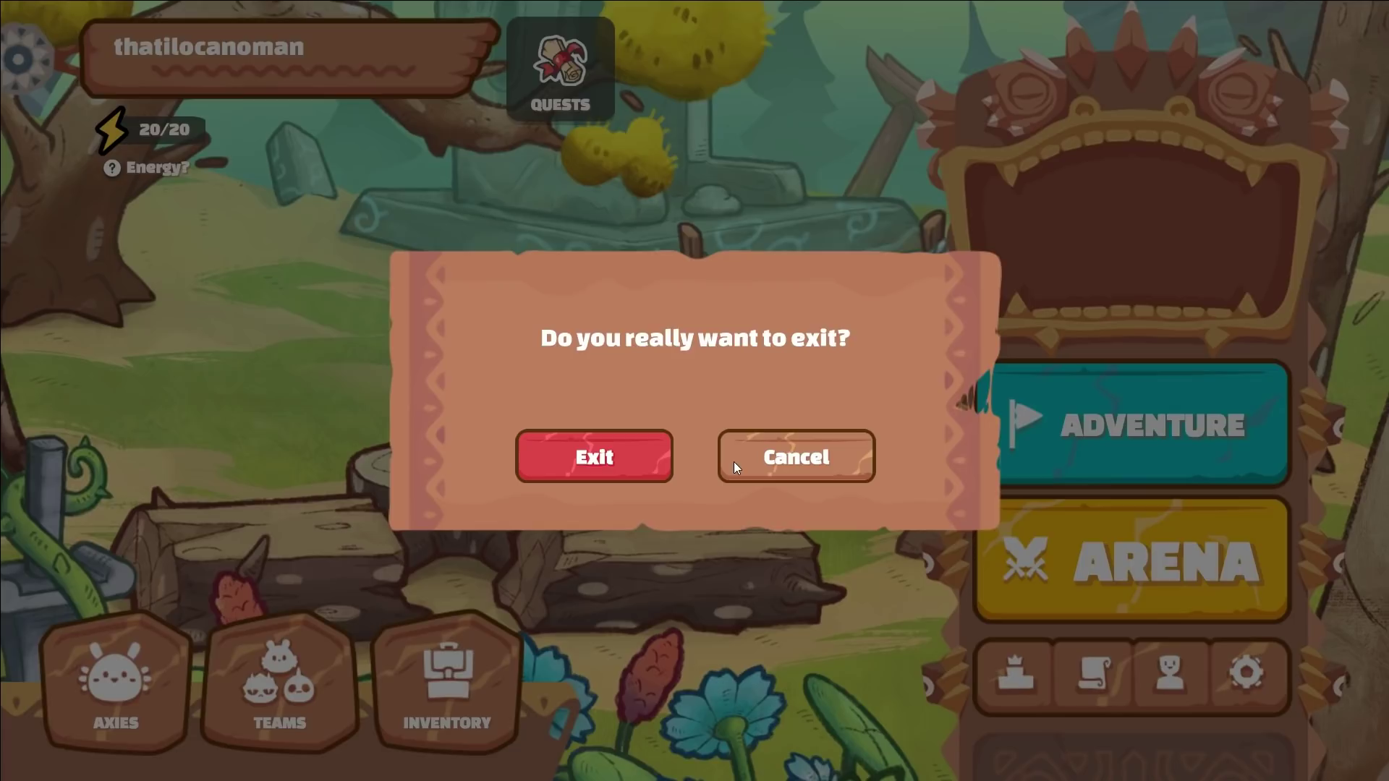
click(577, 458)
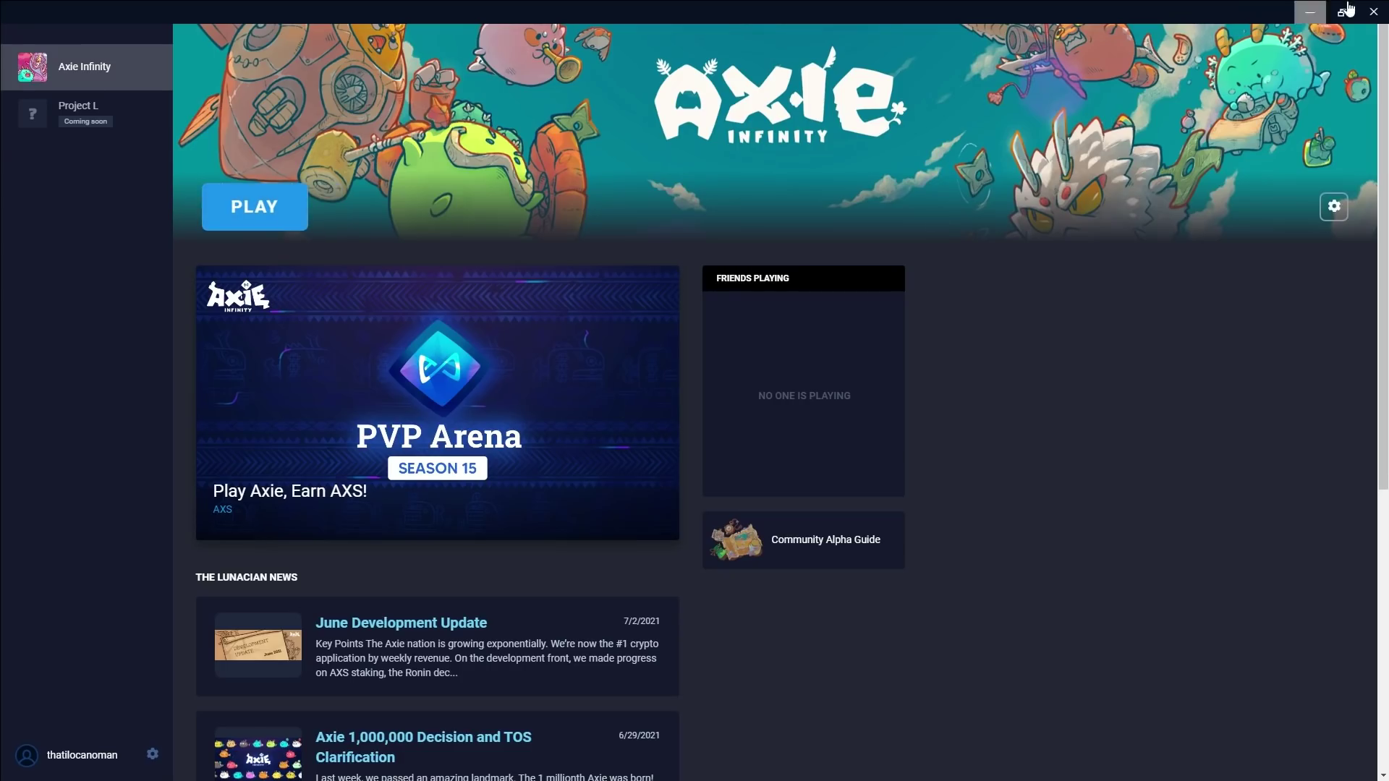
click(1310, 12)
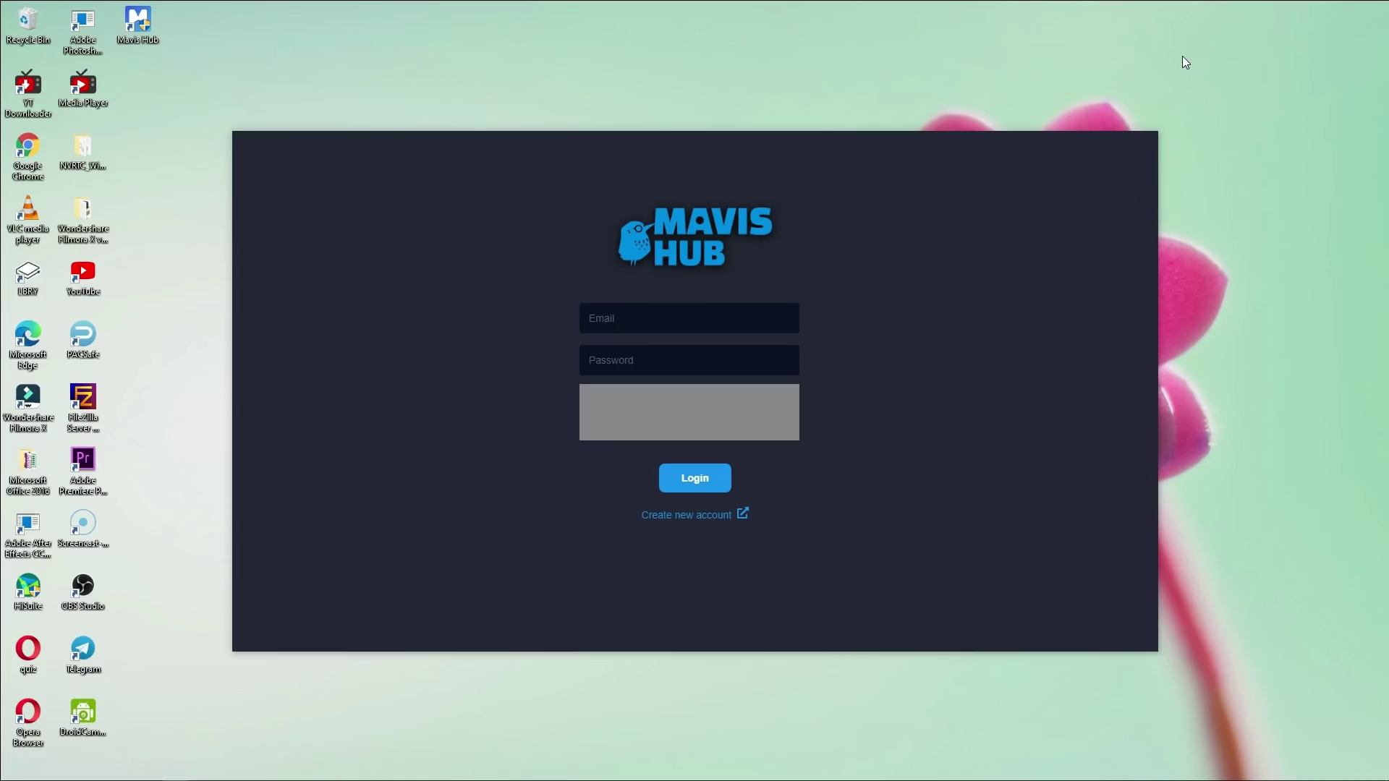